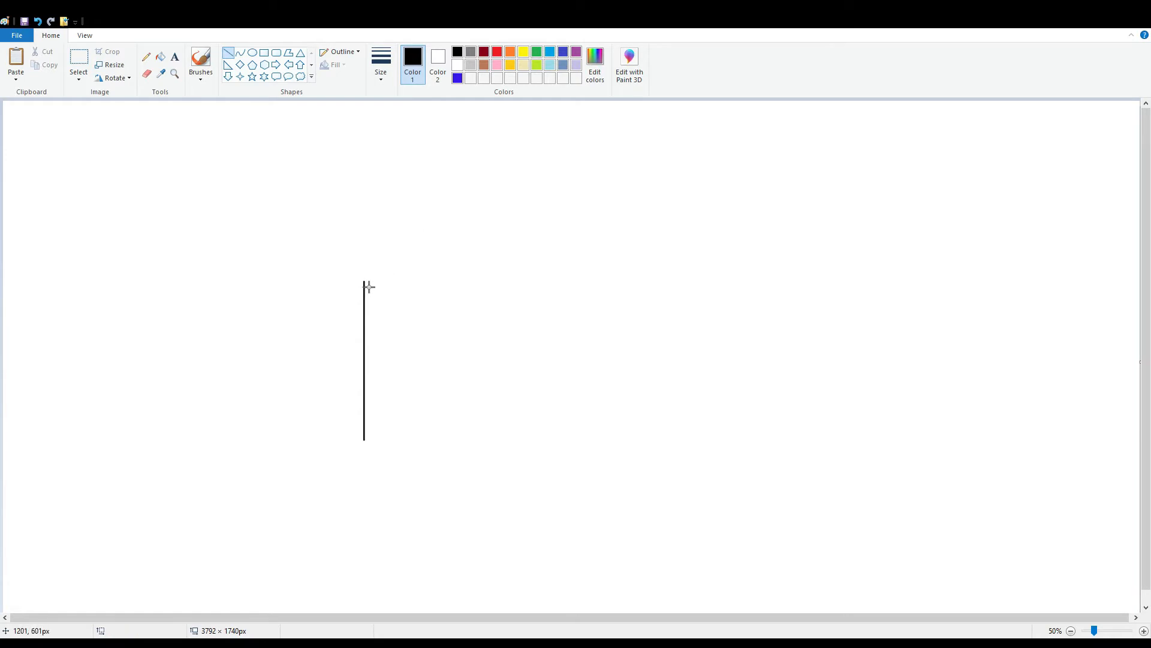
pyautogui.moveTo(369, 286); pyautogui.dragTo(537, 335)
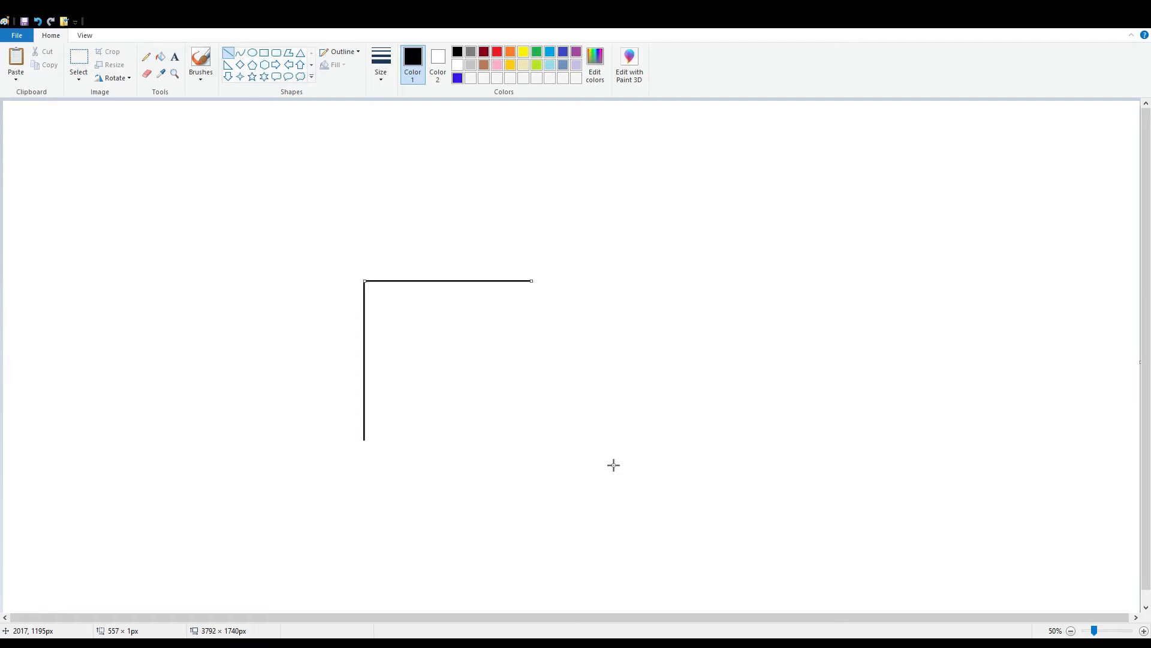
pyautogui.hotkey('ctrl', 'z')
pyautogui.hotkey('ctrl', 'z')
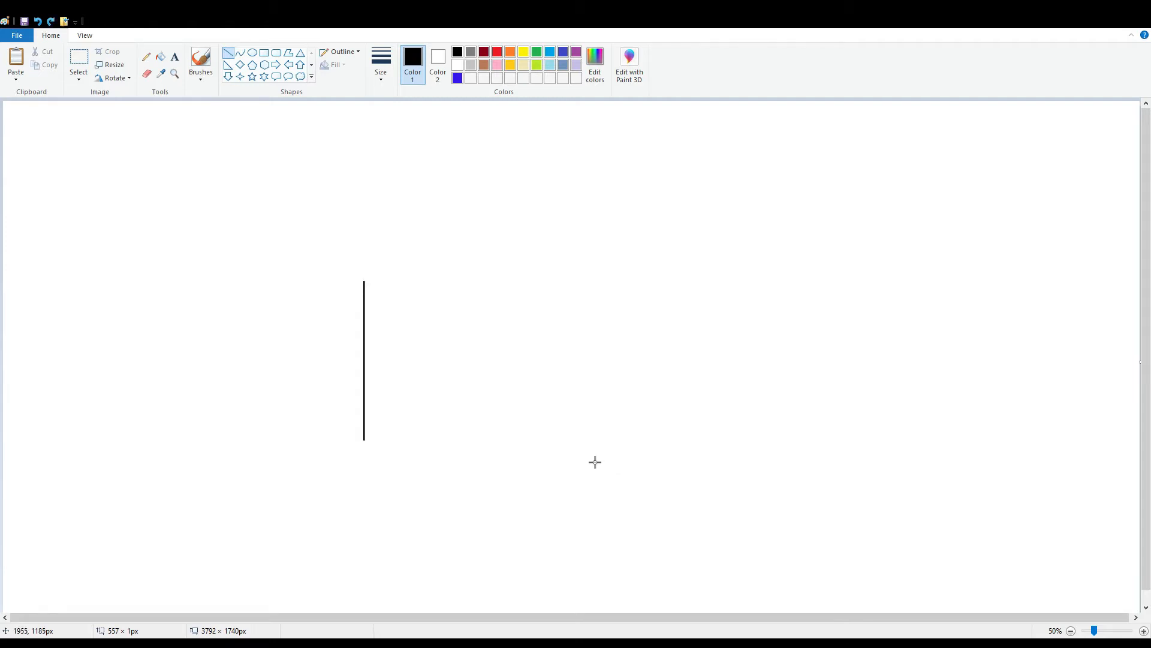
# Step: Draw a black-outlined square of about 685 × 653 px and place it in the upper middle of the canvas
pyautogui.click(264, 53)
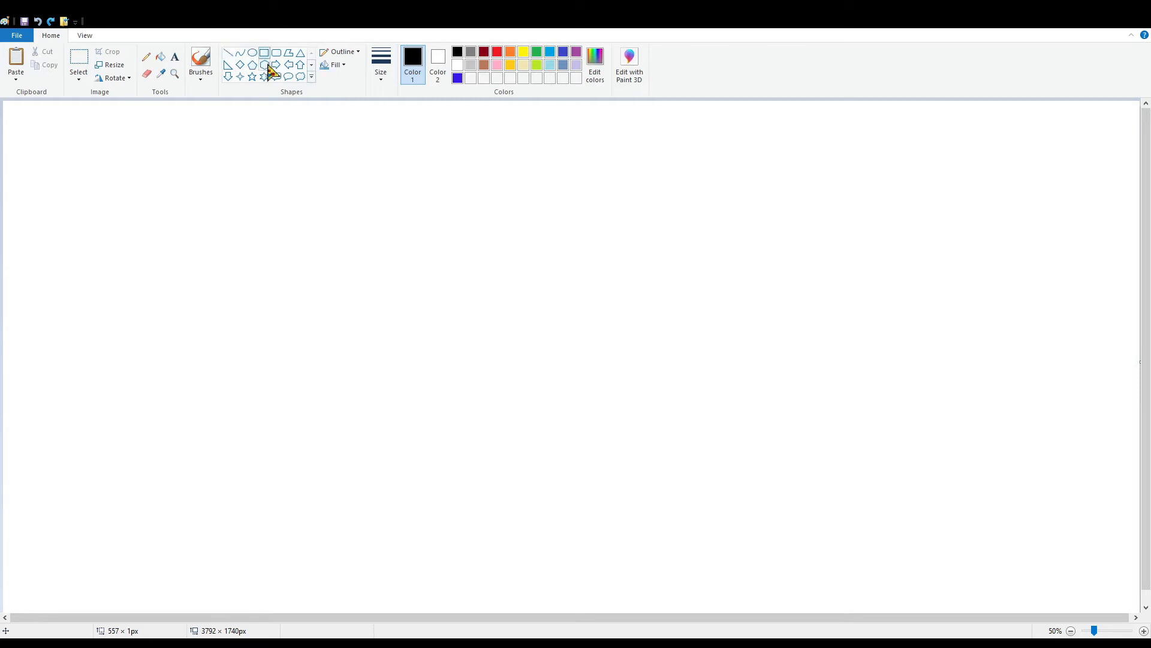
pyautogui.moveTo(378, 181); pyautogui.dragTo(588, 382)
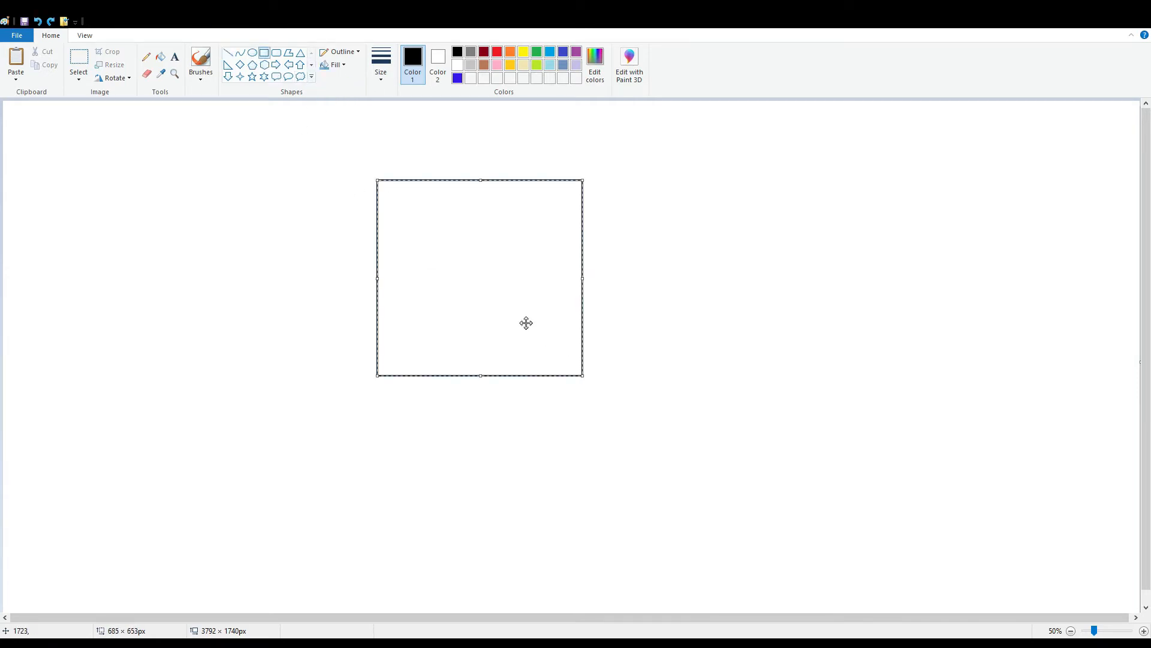
pyautogui.moveTo(455, 259); pyautogui.dragTo(508, 294)
pyautogui.click(701, 278)
pyautogui.moveTo(347, 196); pyautogui.dragTo(559, 433)
pyautogui.moveTo(483, 352); pyautogui.dragTo(434, 381)
pyautogui.hotkey('ctrl', 'z')
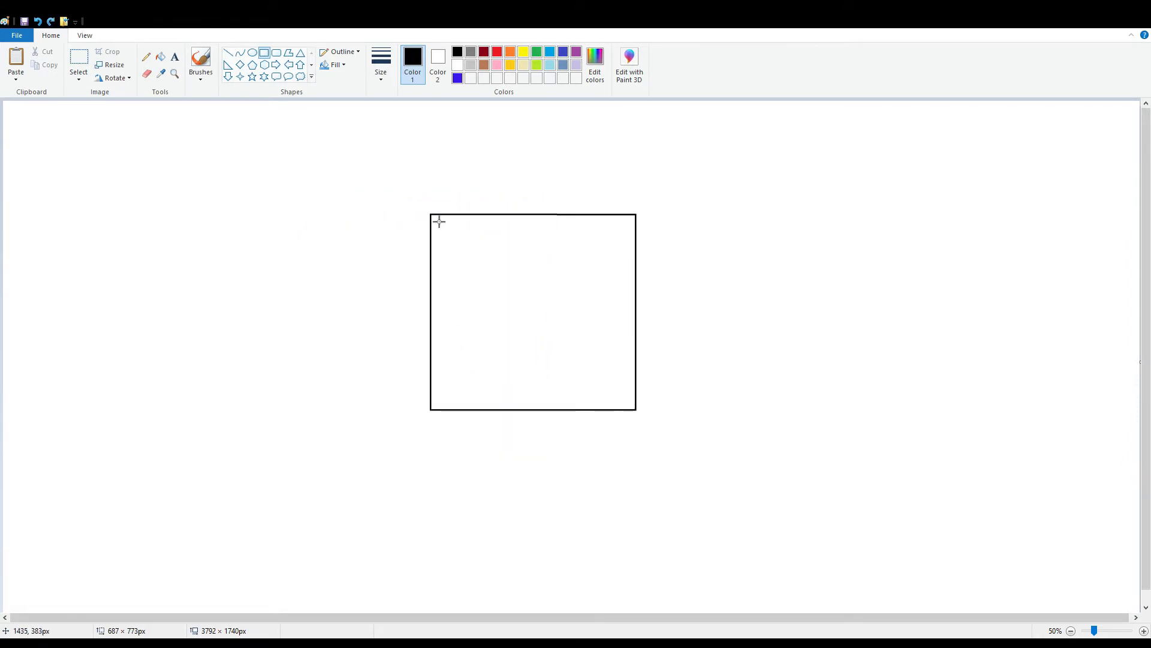
# Step: Draw a second square overlapping the lower left of the first and enlarge it to about 721 × 707 px
pyautogui.moveTo(430, 214)
pyautogui.mouseDown()
pyautogui.moveTo(570, 367)
pyautogui.moveTo(640, 416)
pyautogui.mouseUp()
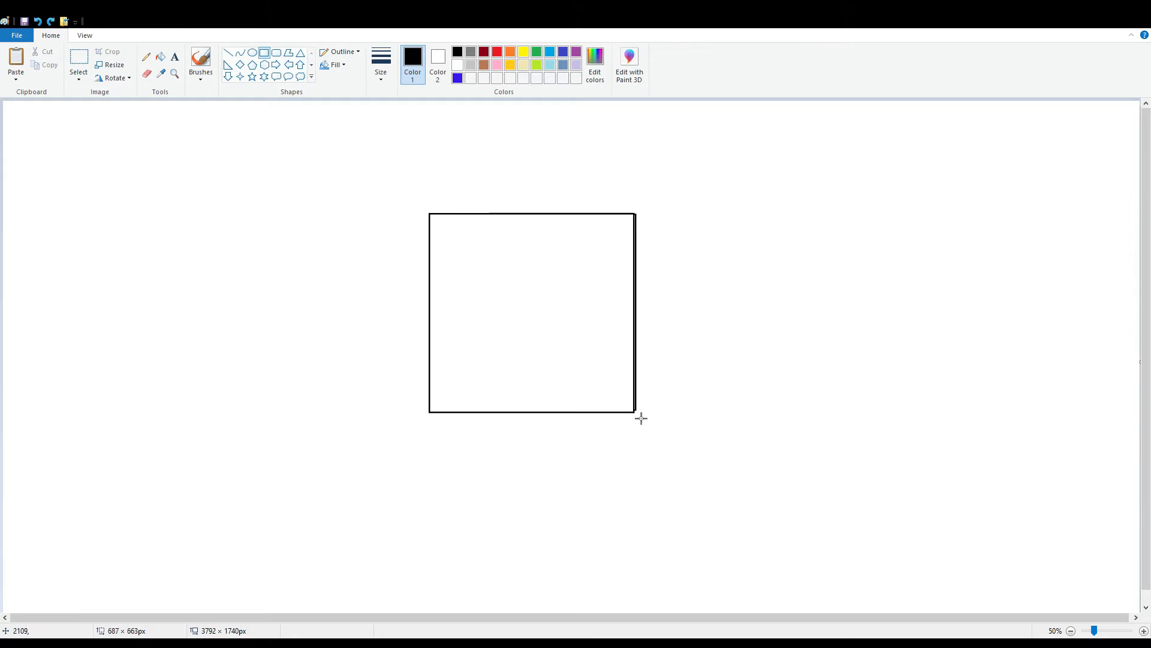
pyautogui.moveTo(583, 379)
pyautogui.mouseDown()
pyautogui.moveTo(467, 409)
pyautogui.moveTo(469, 424)
pyautogui.moveTo(466, 409)
pyautogui.moveTo(462, 425)
pyautogui.mouseUp()
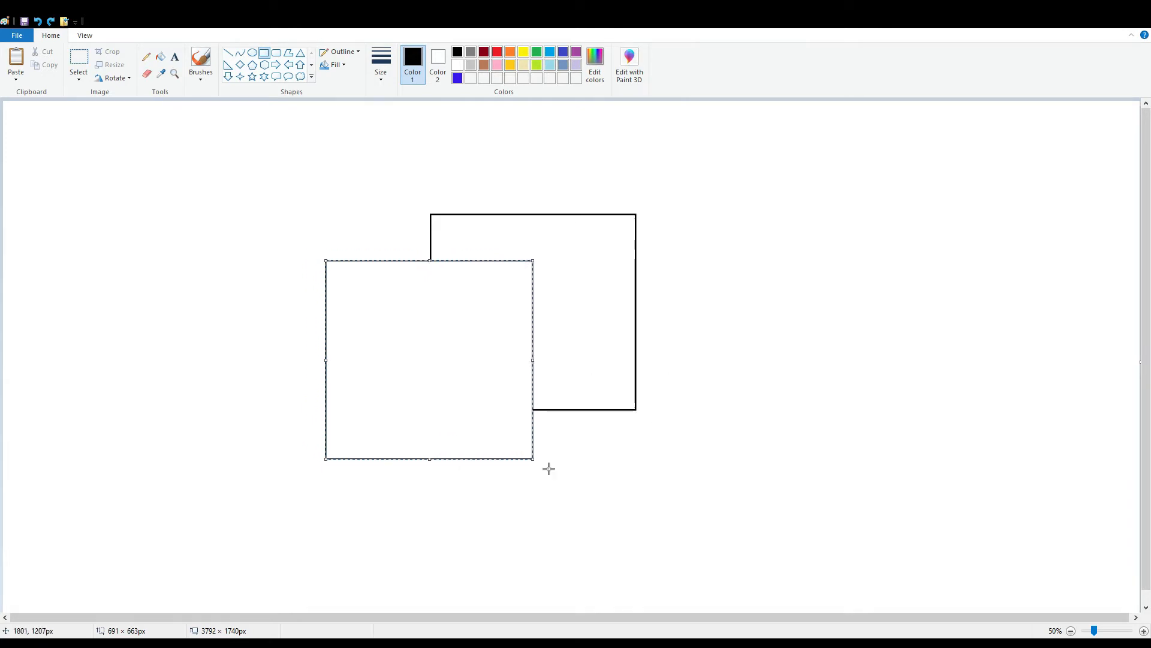
pyautogui.moveTo(535, 461); pyautogui.dragTo(546, 476)
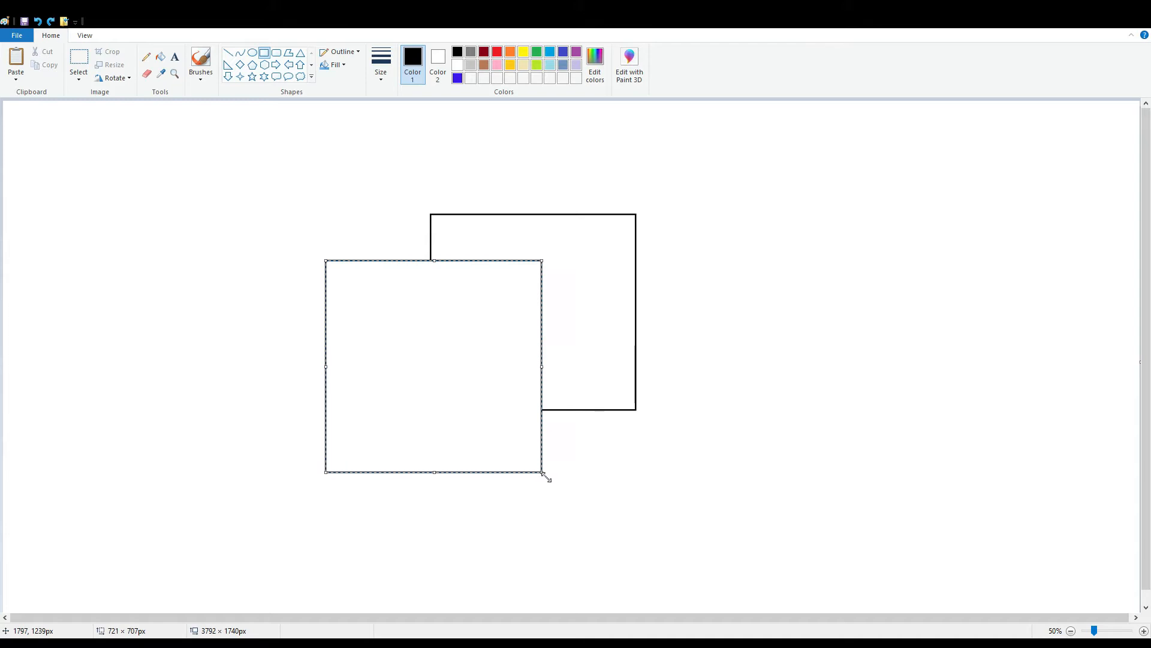
pyautogui.click(711, 376)
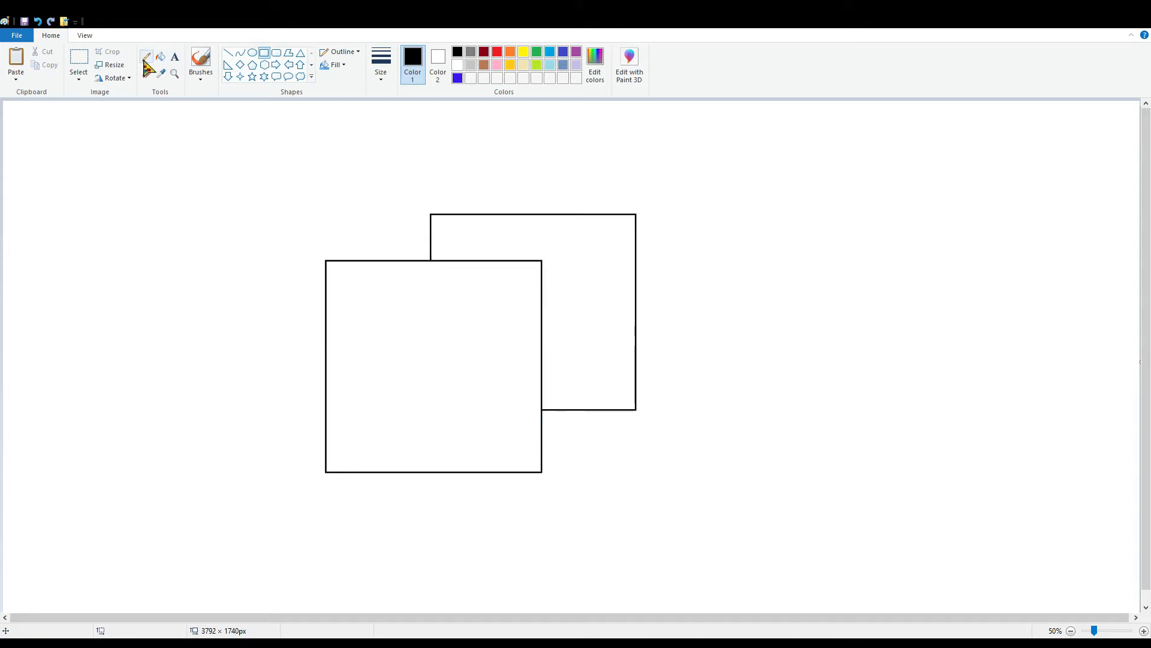
# Step: Connect the upper-left, upper-right and lower-right corners of the two squares with straight lines to form a cube
pyautogui.click(228, 52)
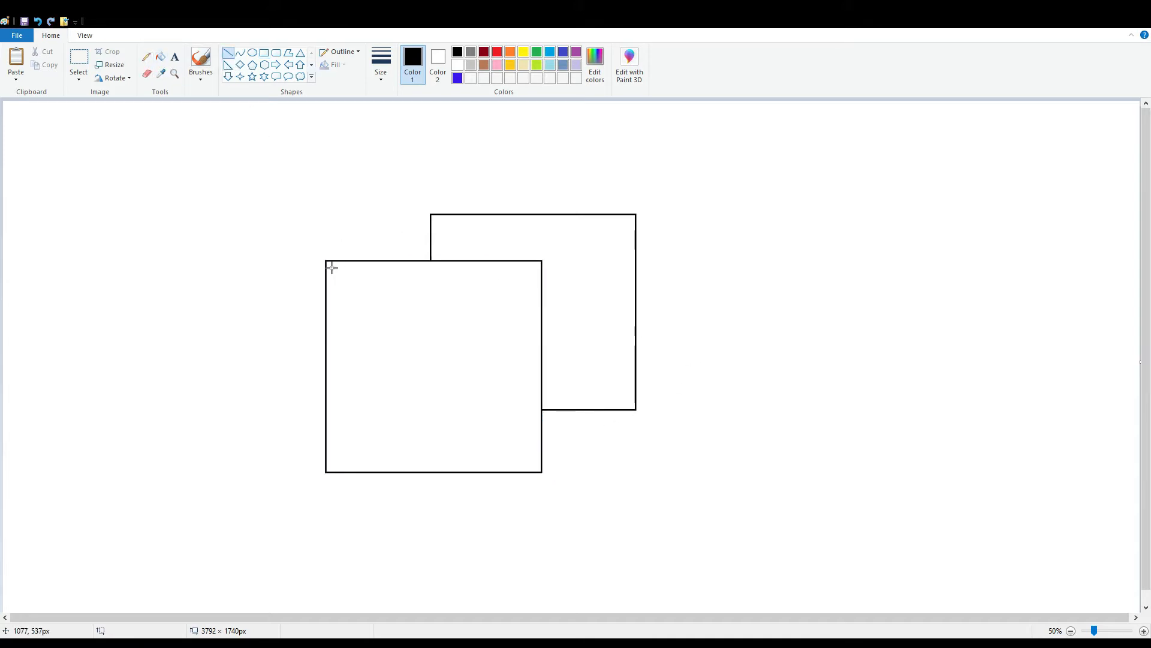
pyautogui.moveTo(331, 268); pyautogui.dragTo(434, 222)
pyautogui.click(499, 221)
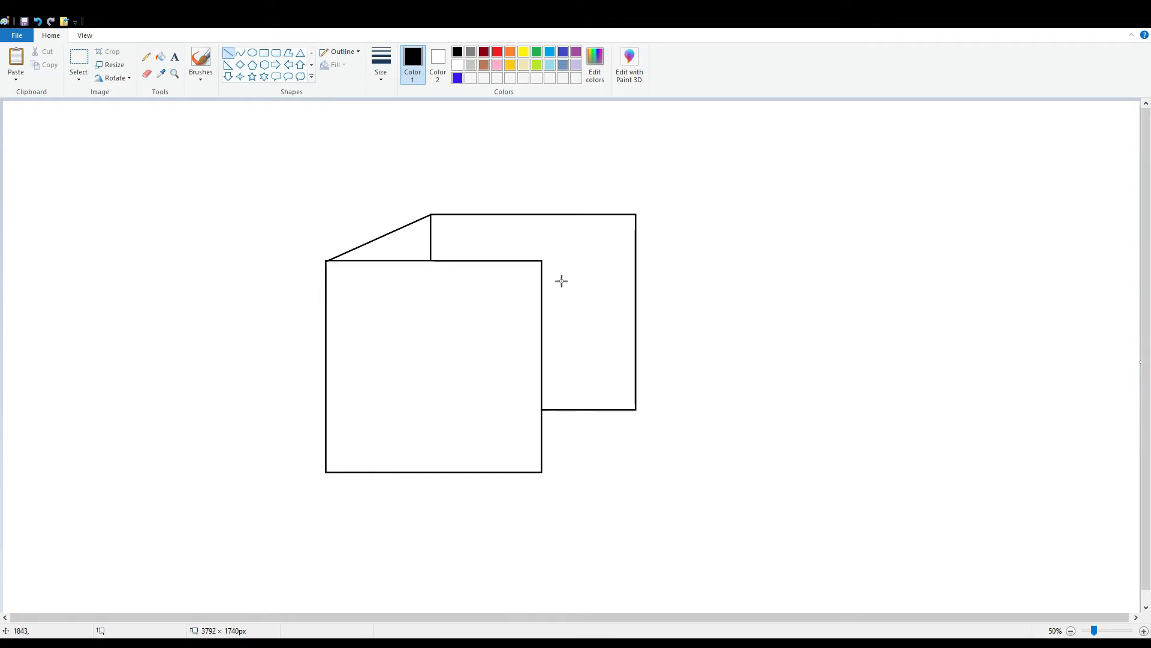
pyautogui.moveTo(541, 261); pyautogui.dragTo(636, 214)
pyautogui.click(750, 307)
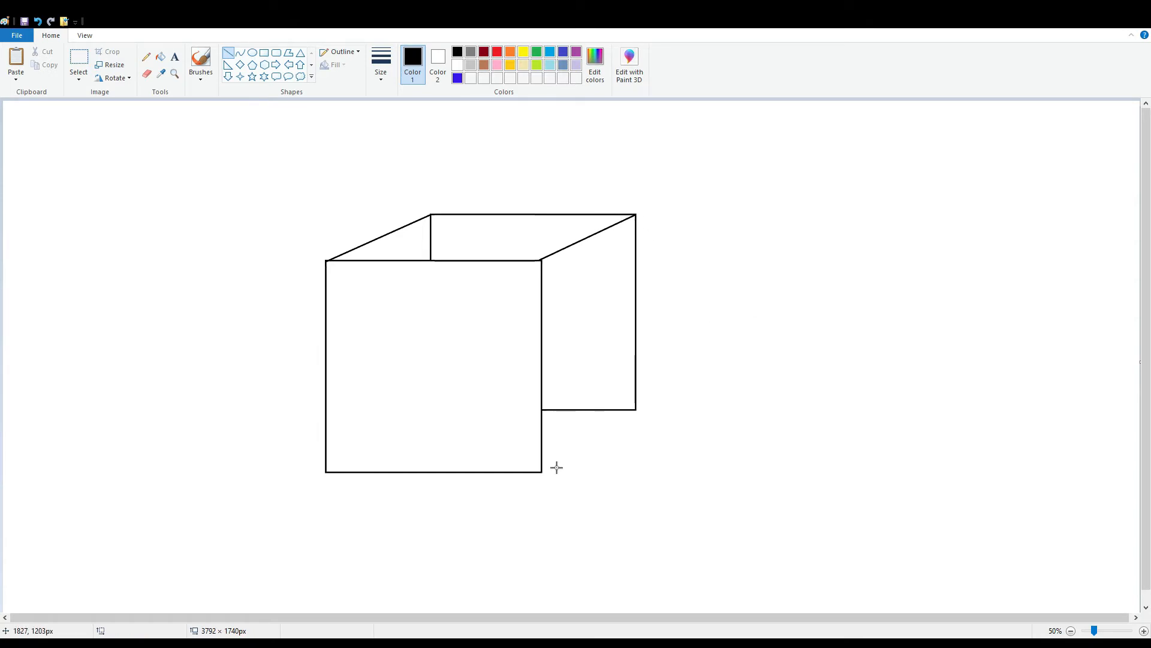
pyautogui.moveTo(542, 472); pyautogui.dragTo(636, 410)
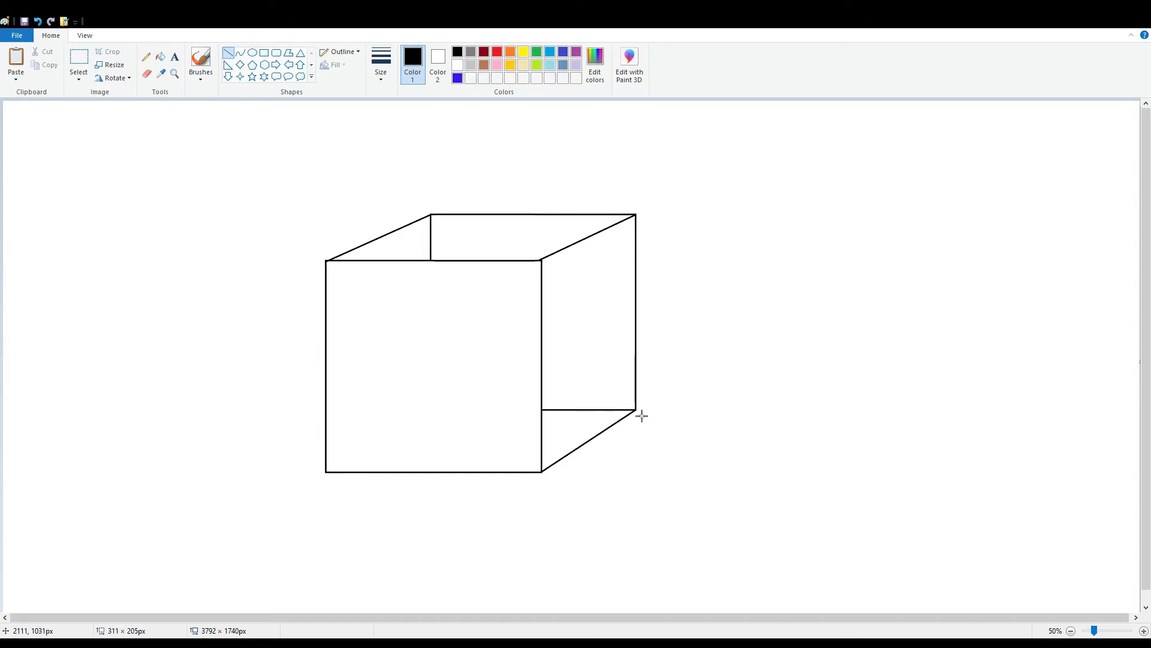
pyautogui.click(721, 393)
# Step: Draw two full-height vertical lines across the cube's front face, dividing it into three columns
pyautogui.moveTo(411, 267); pyautogui.dragTo(409, 480)
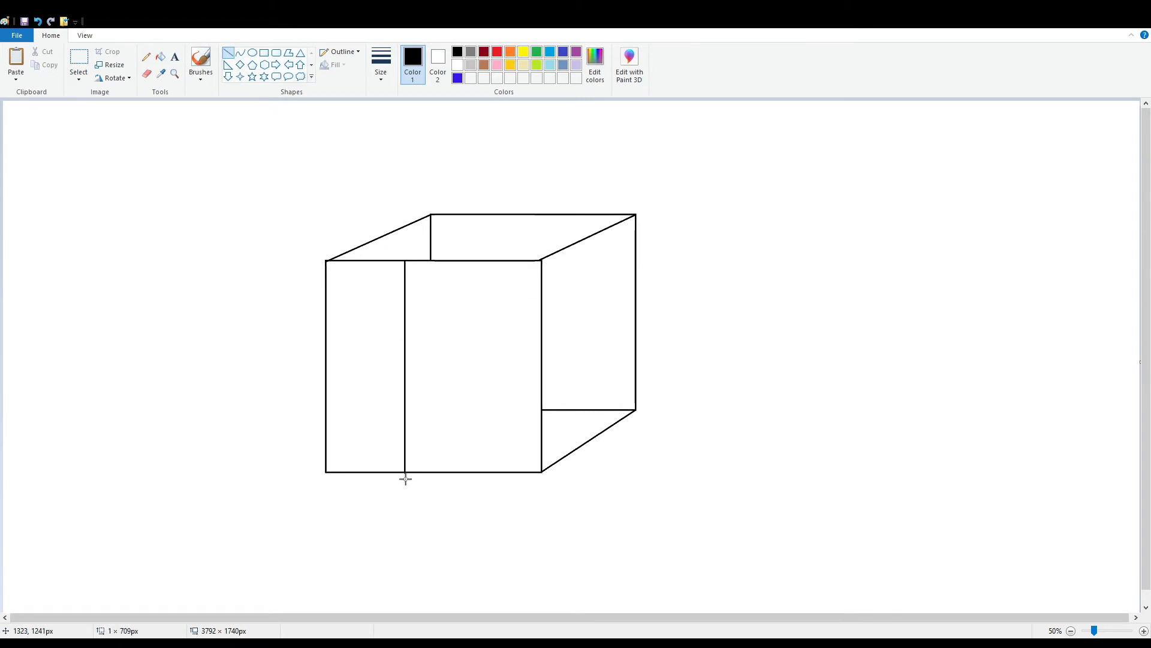
pyautogui.click(486, 444)
pyautogui.moveTo(483, 267)
pyautogui.mouseDown()
pyautogui.moveTo(475, 416)
pyautogui.moveTo(483, 460)
pyautogui.moveTo(514, 477)
pyautogui.mouseUp()
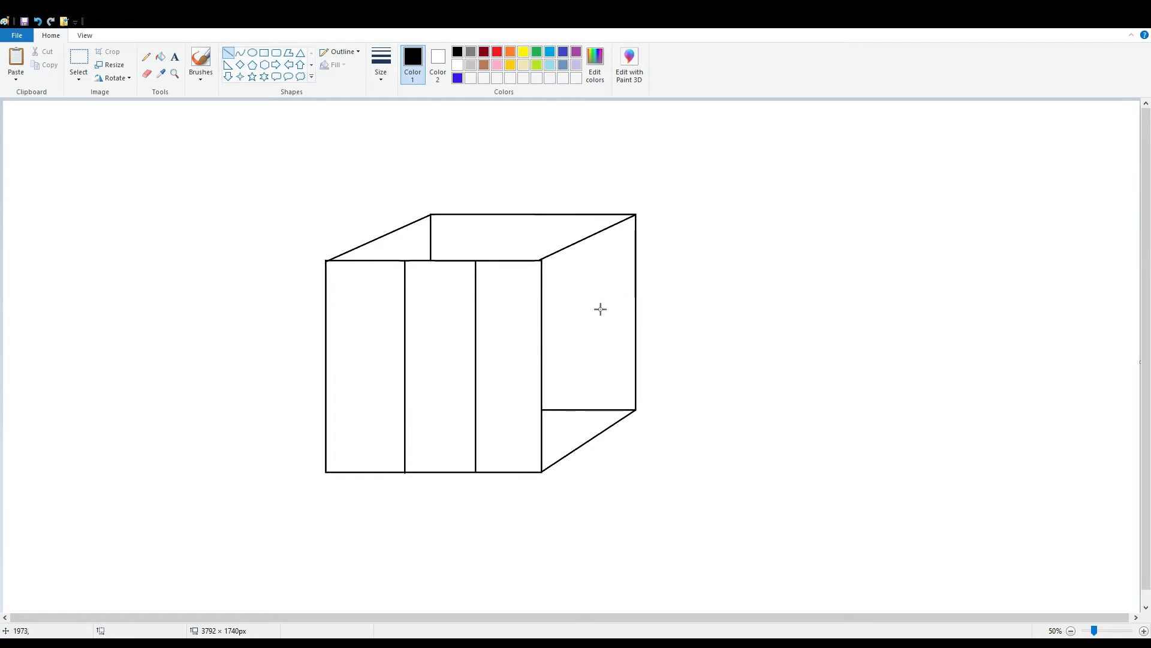
# Step: Remove the horizontal back edge showing through the cube's right side by erasing its ends and filling the rest with white
pyautogui.click(1117, 631)
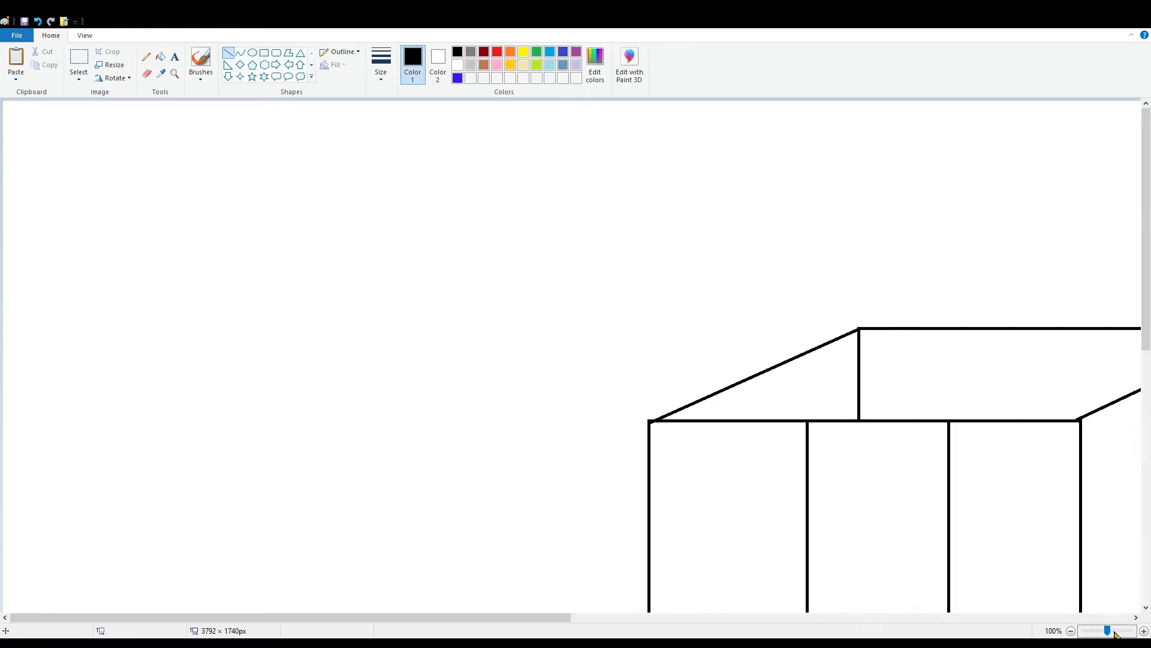
pyautogui.moveTo(369, 614); pyautogui.dragTo(833, 618)
pyautogui.scroll(-10, 376, 423)
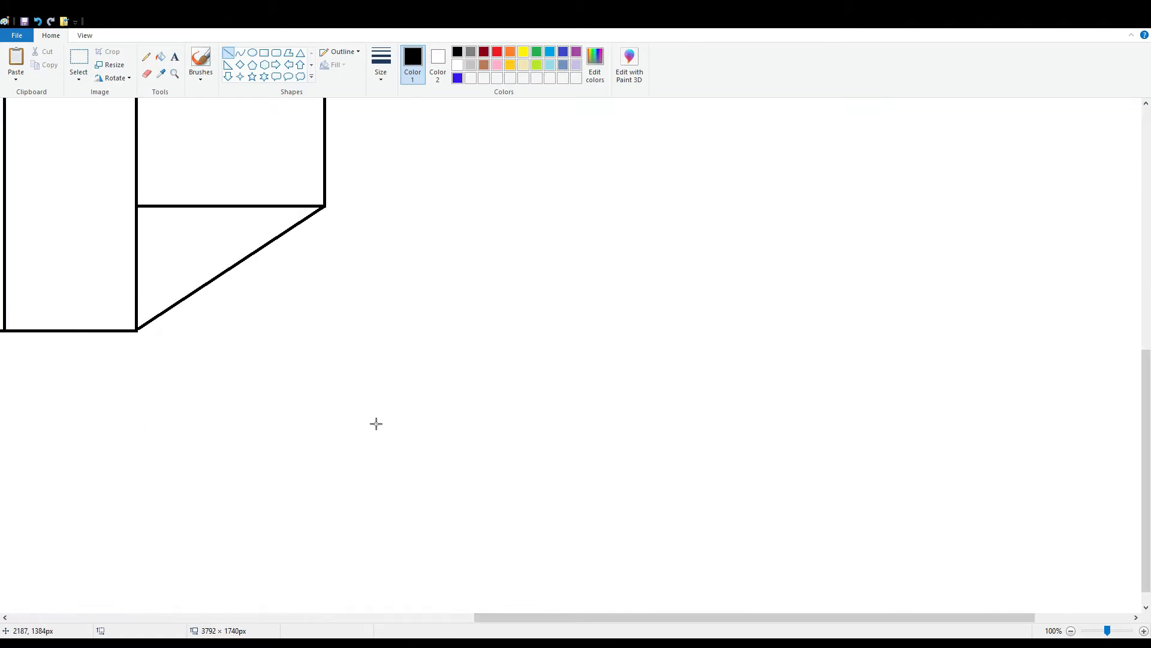
pyautogui.moveTo(583, 617); pyautogui.dragTo(485, 618)
pyautogui.scroll(3, 547, 462)
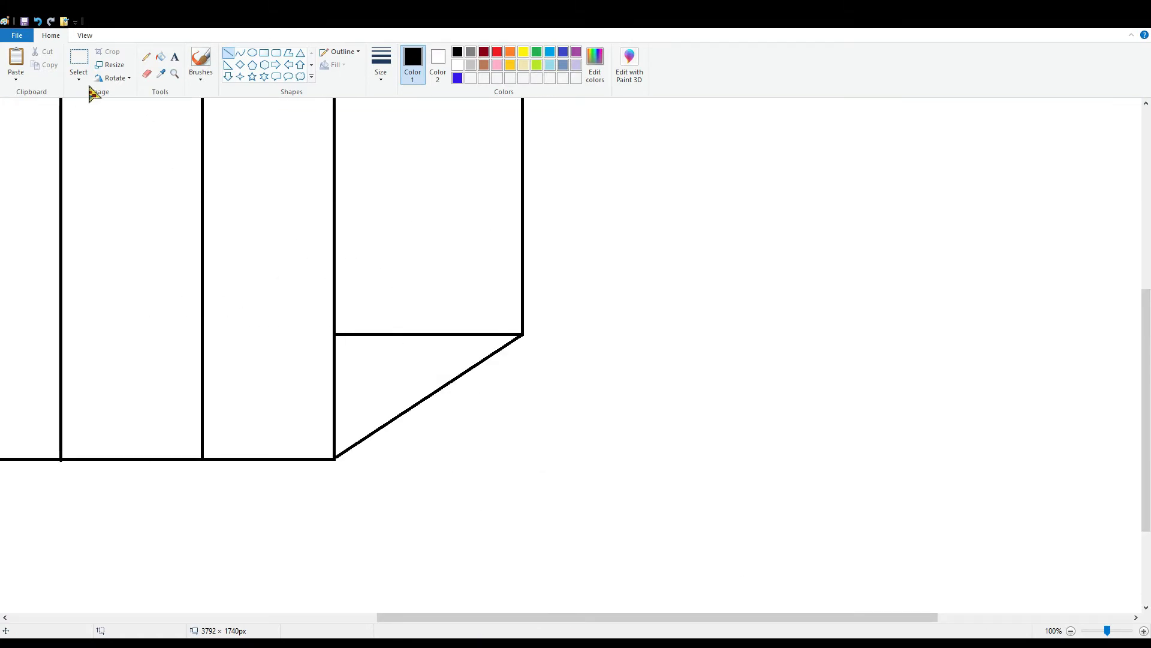
pyautogui.click(147, 73)
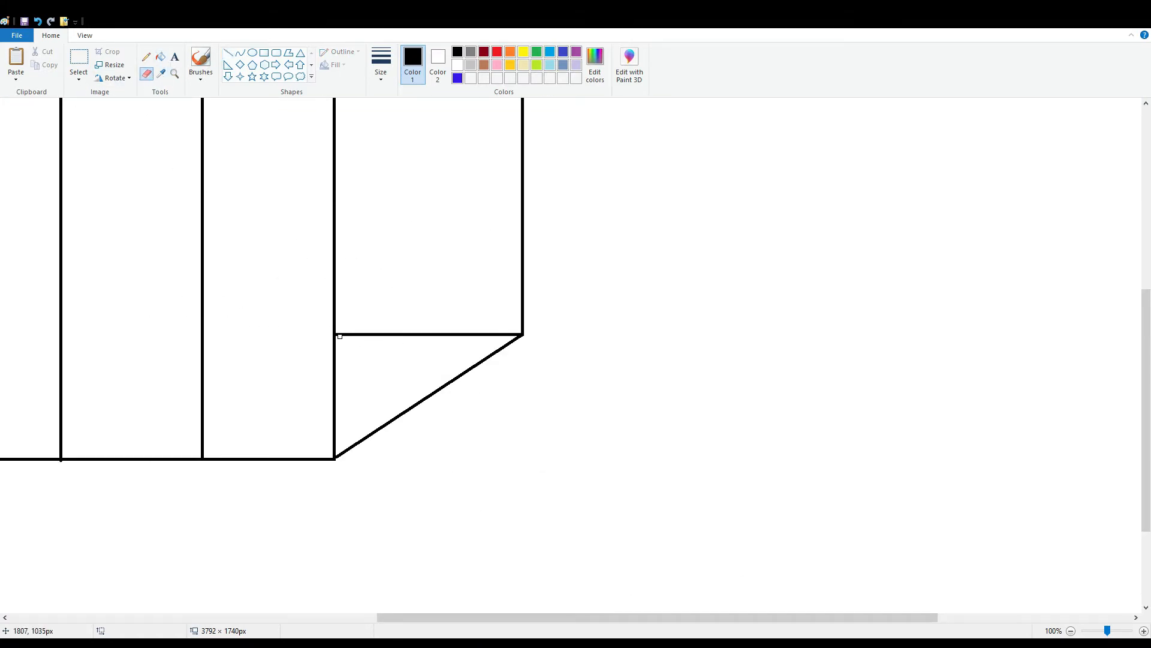
pyautogui.moveTo(339, 334); pyautogui.dragTo(350, 334)
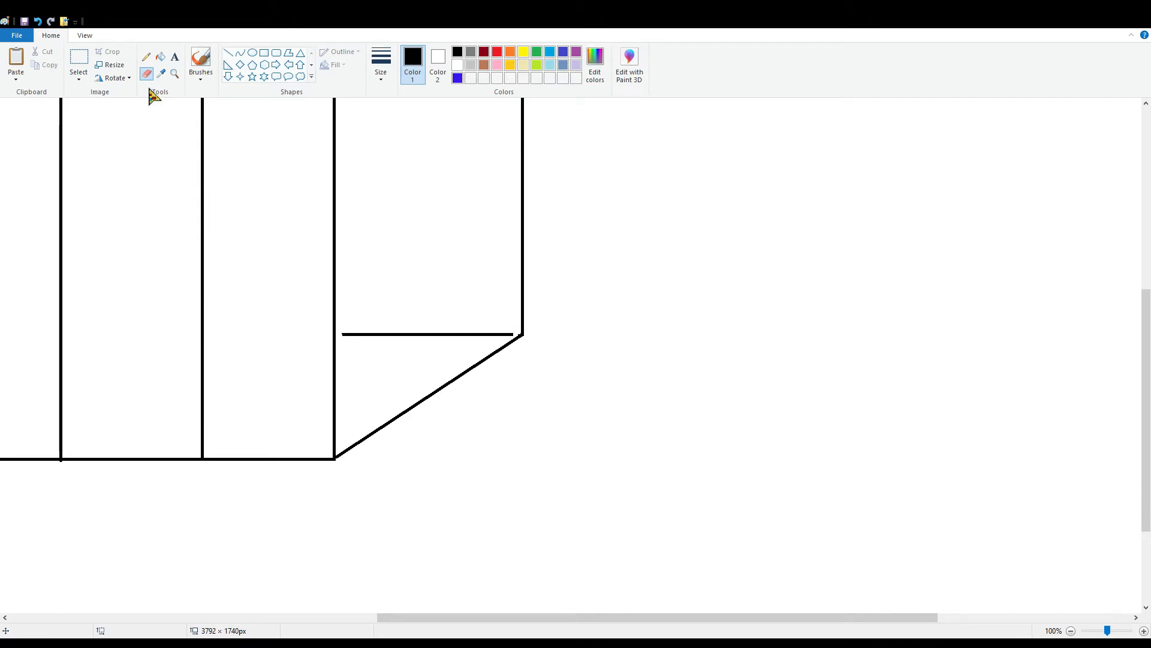
pyautogui.click(160, 57)
pyautogui.click(457, 65)
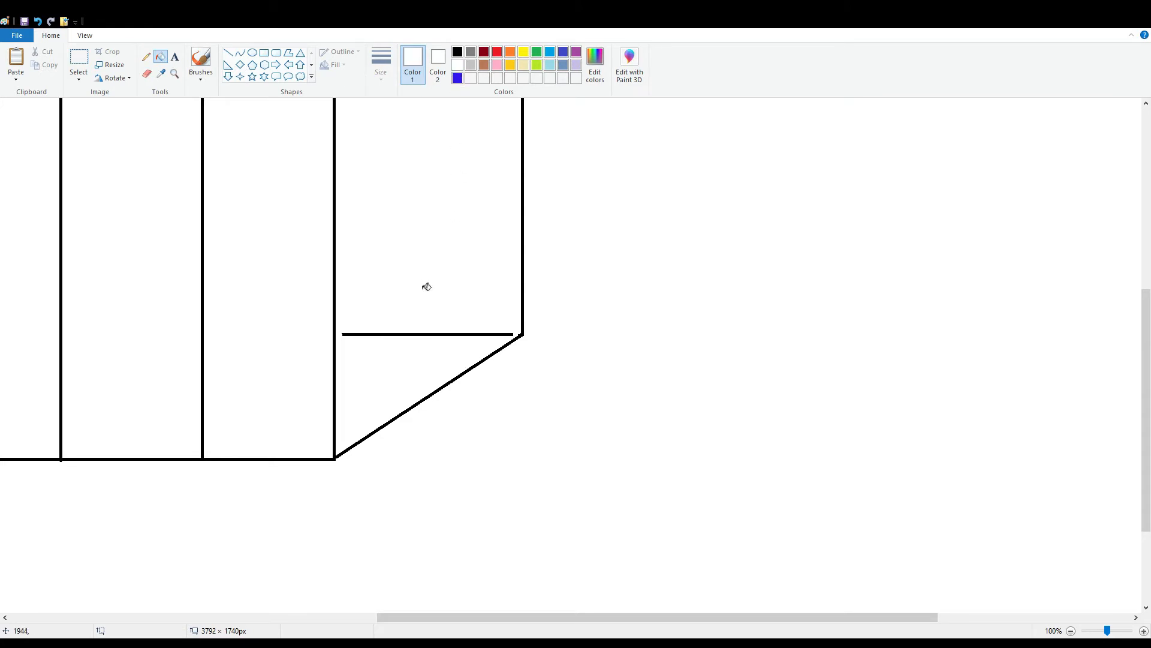
pyautogui.click(416, 336)
pyautogui.scroll(6, 465, 566)
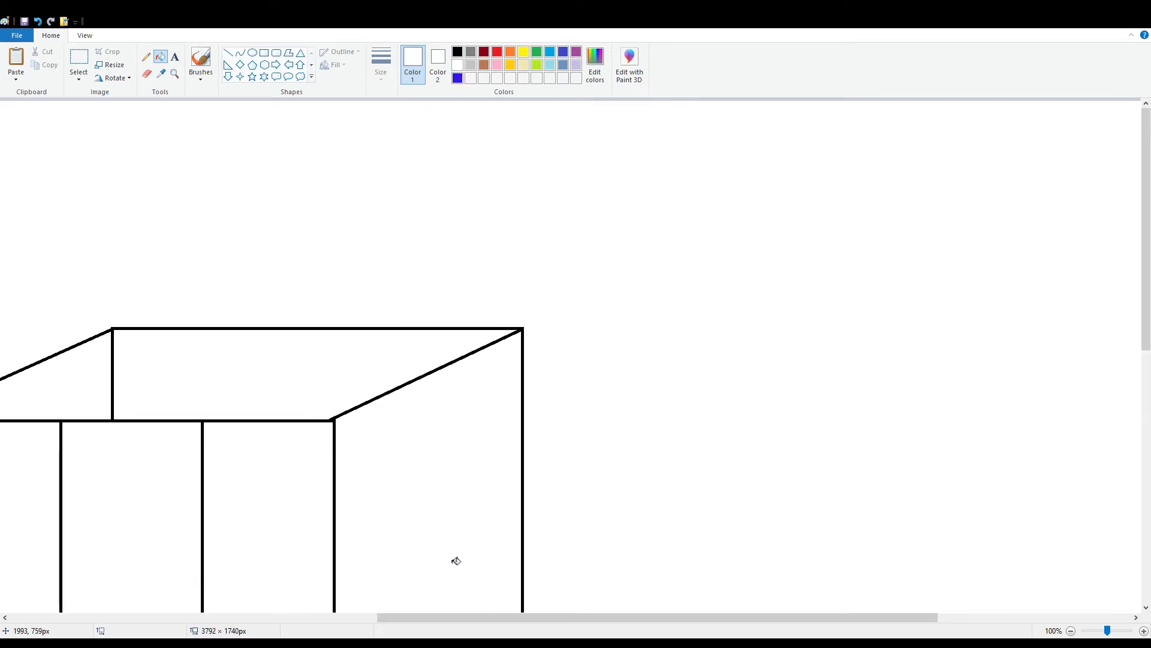
pyautogui.moveTo(496, 619); pyautogui.dragTo(401, 619)
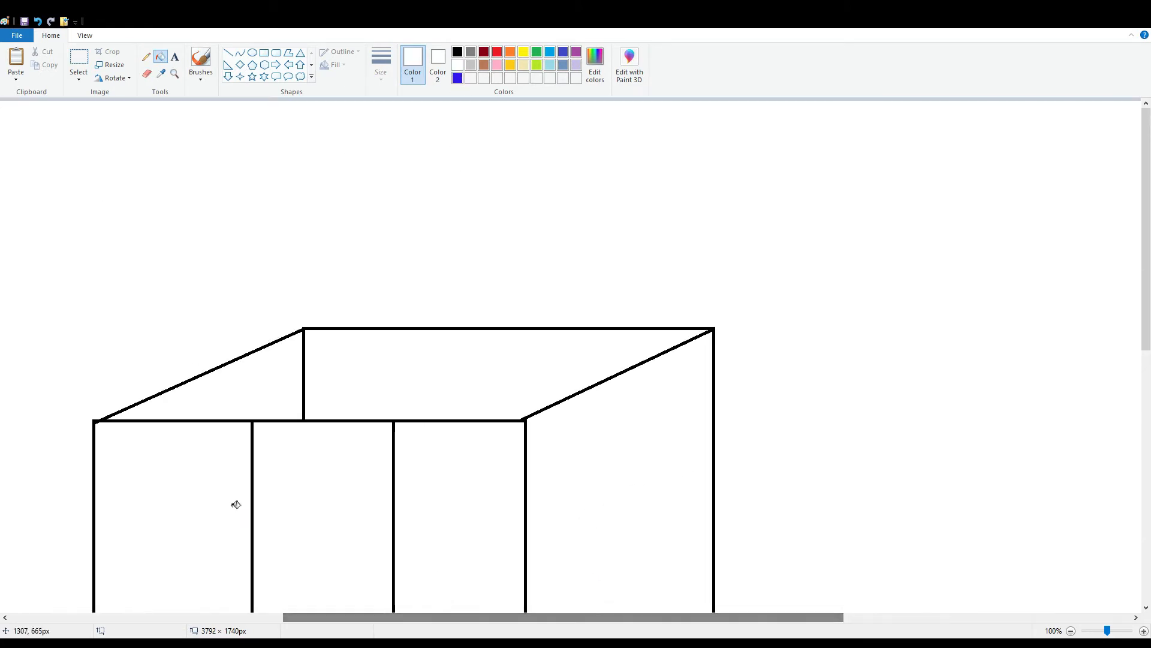
pyautogui.scroll(4, 367, 456)
pyautogui.scroll(-4, 368, 456)
pyautogui.scroll(4, 365, 465)
pyautogui.scroll(-4, 365, 466)
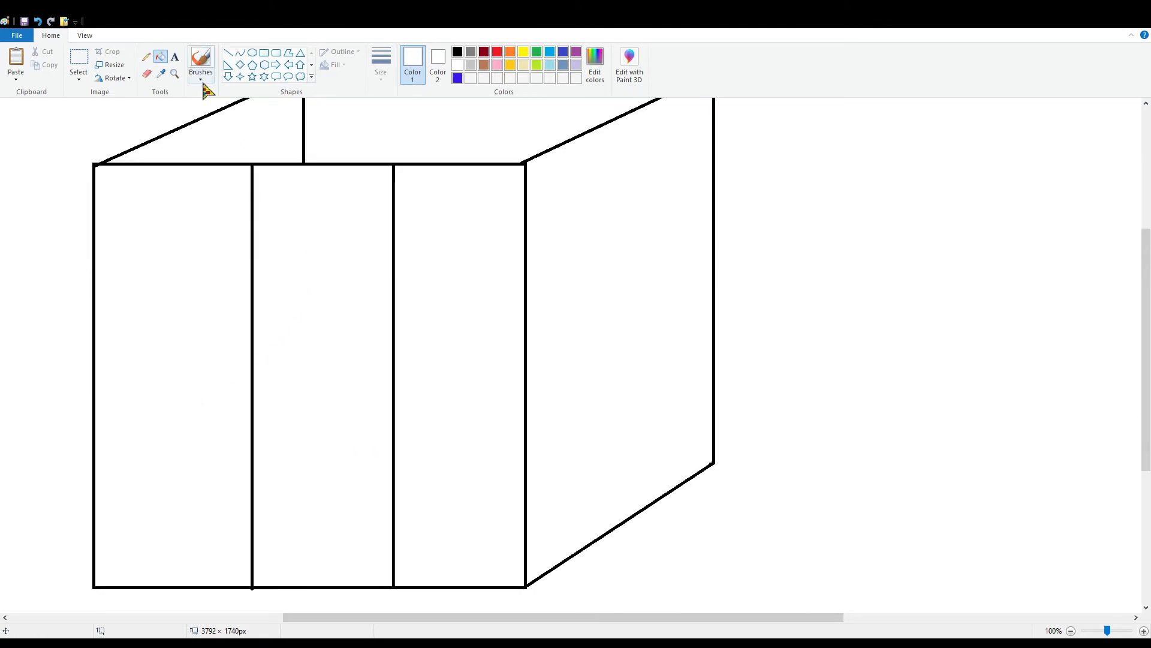
pyautogui.click(229, 53)
pyautogui.click(456, 52)
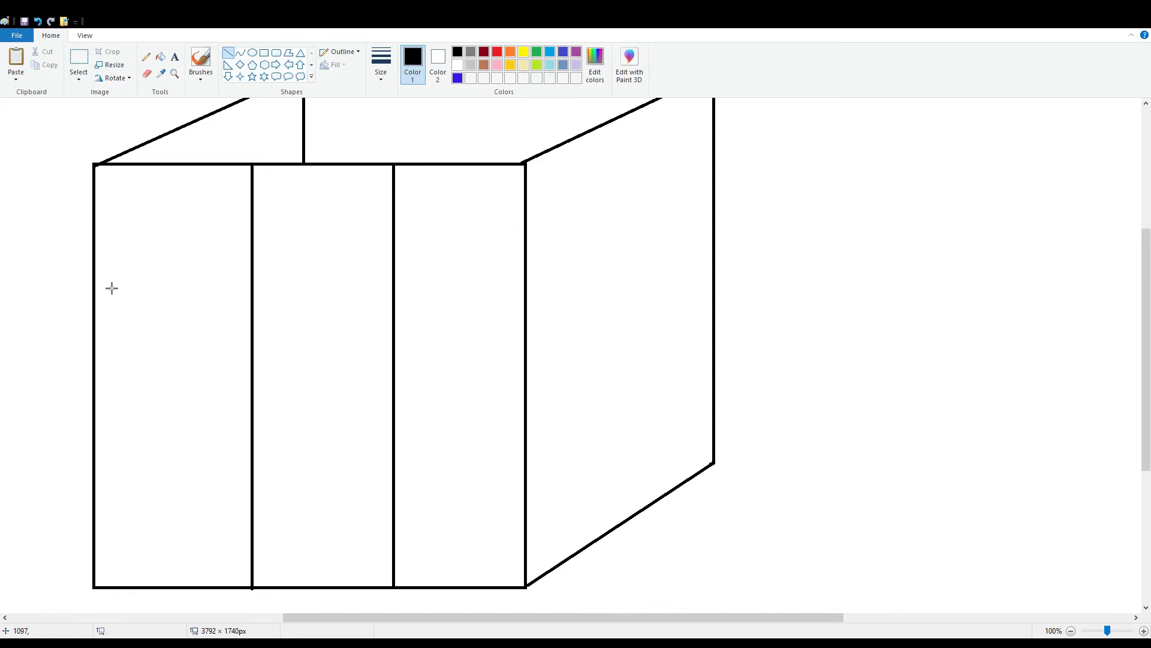
pyautogui.hotkey('ctrl', 'z')
pyautogui.moveTo(96, 302)
pyautogui.mouseDown()
pyautogui.moveTo(270, 322)
pyautogui.moveTo(521, 315)
pyautogui.mouseUp()
pyautogui.hotkey('ctrl', 'z')
# Step: Remove the left vertical divider from the front face by erasing its ends and filling the rest with white
pyautogui.click(147, 74)
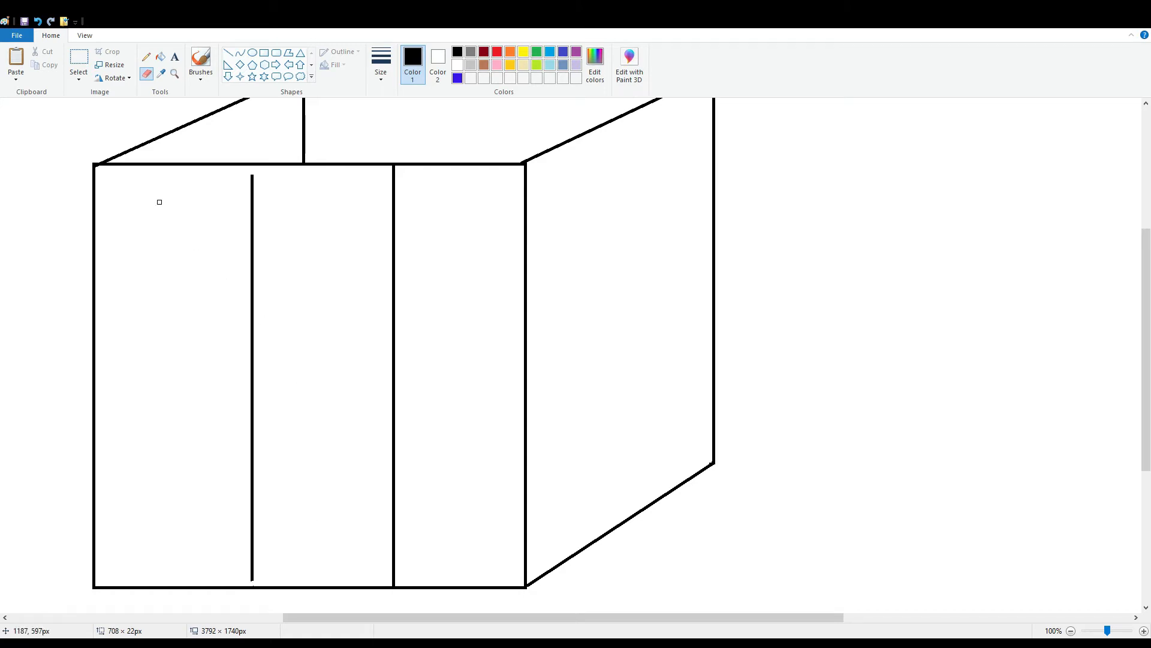
pyautogui.click(160, 56)
pyautogui.click(457, 65)
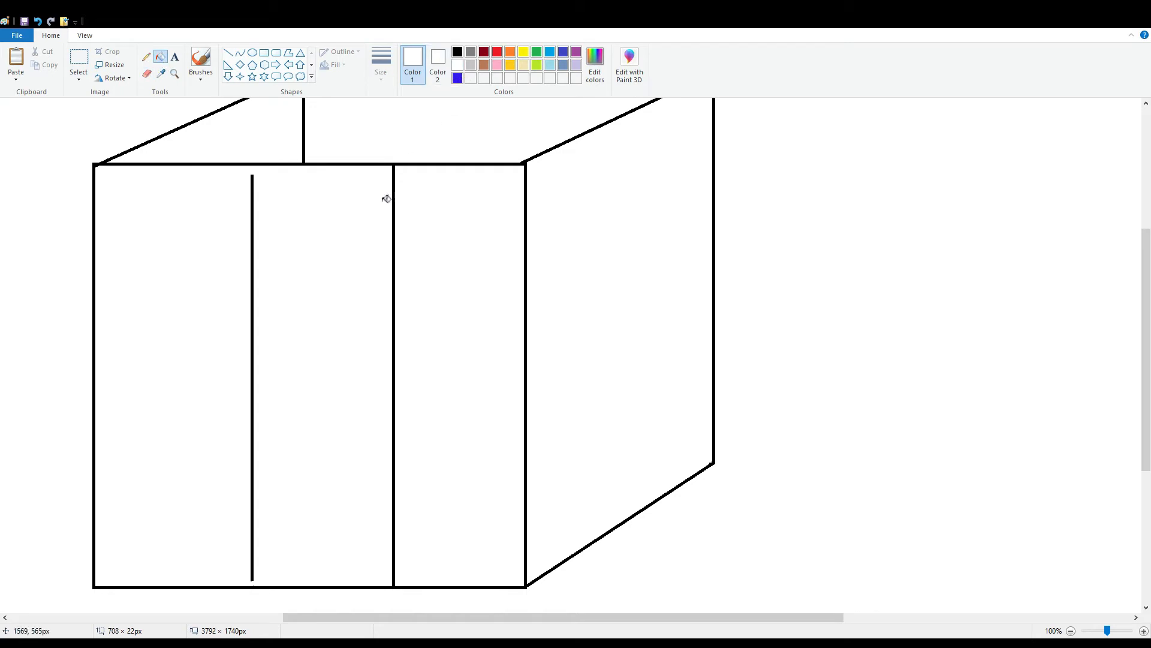
pyautogui.click(253, 244)
# Step: Draw a new black vertical divider on the front face, slightly left of the removed one, for more even columns
pyautogui.click(228, 53)
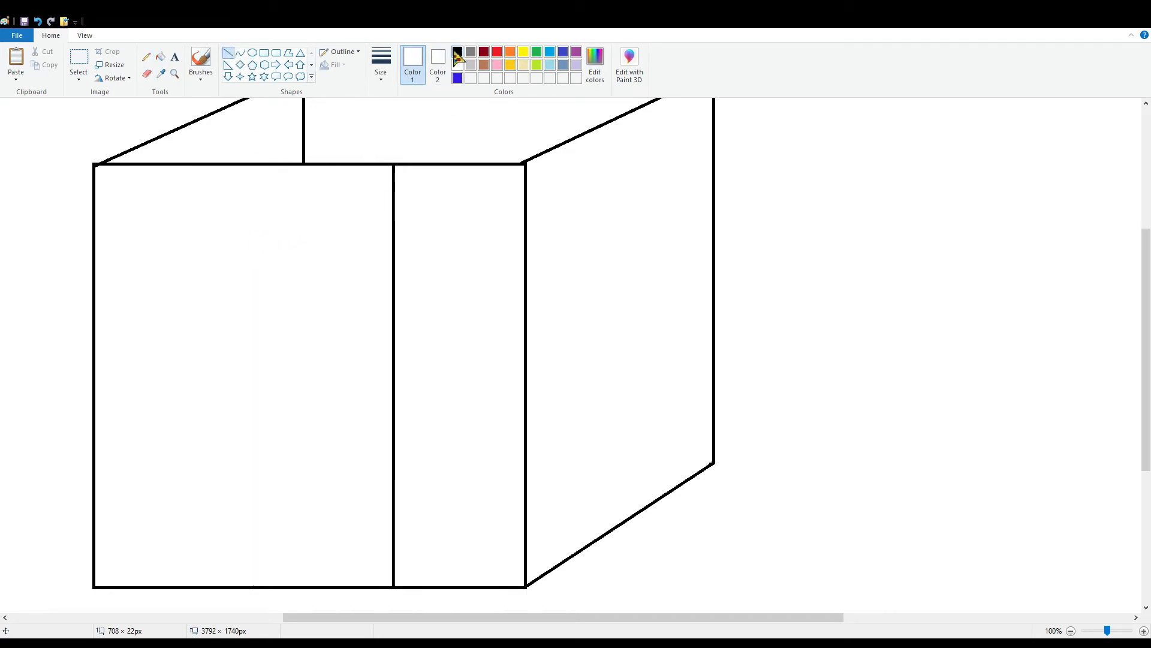
pyautogui.click(457, 51)
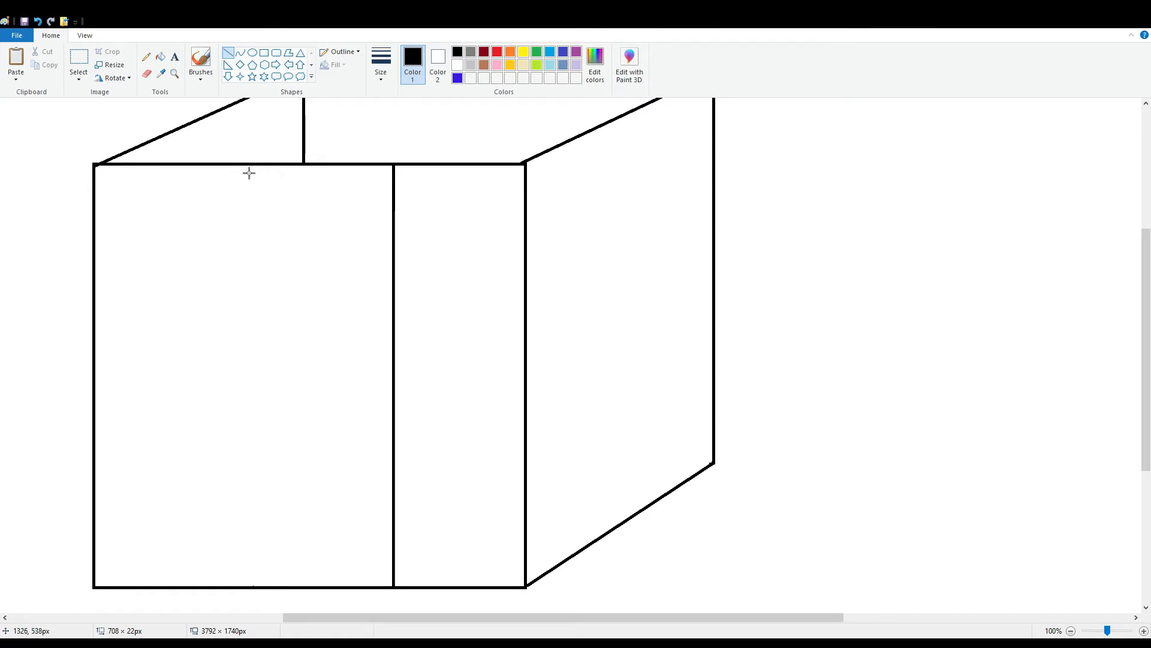
pyautogui.moveTo(242, 167)
pyautogui.mouseDown()
pyautogui.moveTo(244, 565)
pyautogui.moveTo(277, 587)
pyautogui.moveTo(336, 509)
pyautogui.mouseUp()
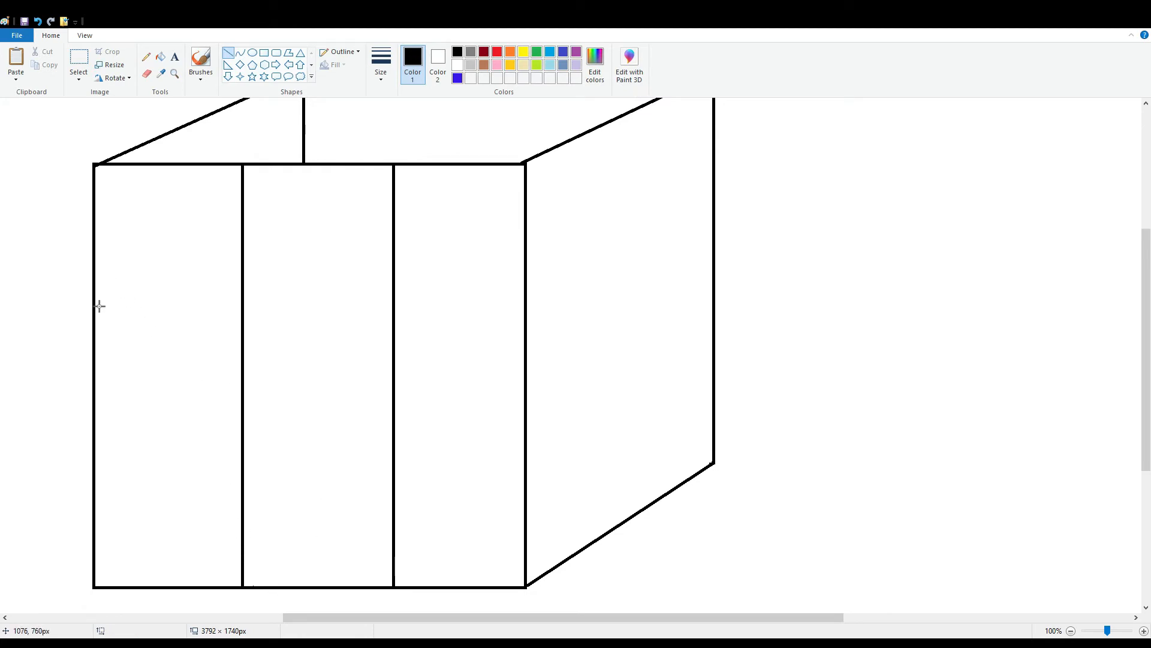
pyautogui.moveTo(96, 301); pyautogui.dragTo(527, 412)
pyautogui.click(491, 429)
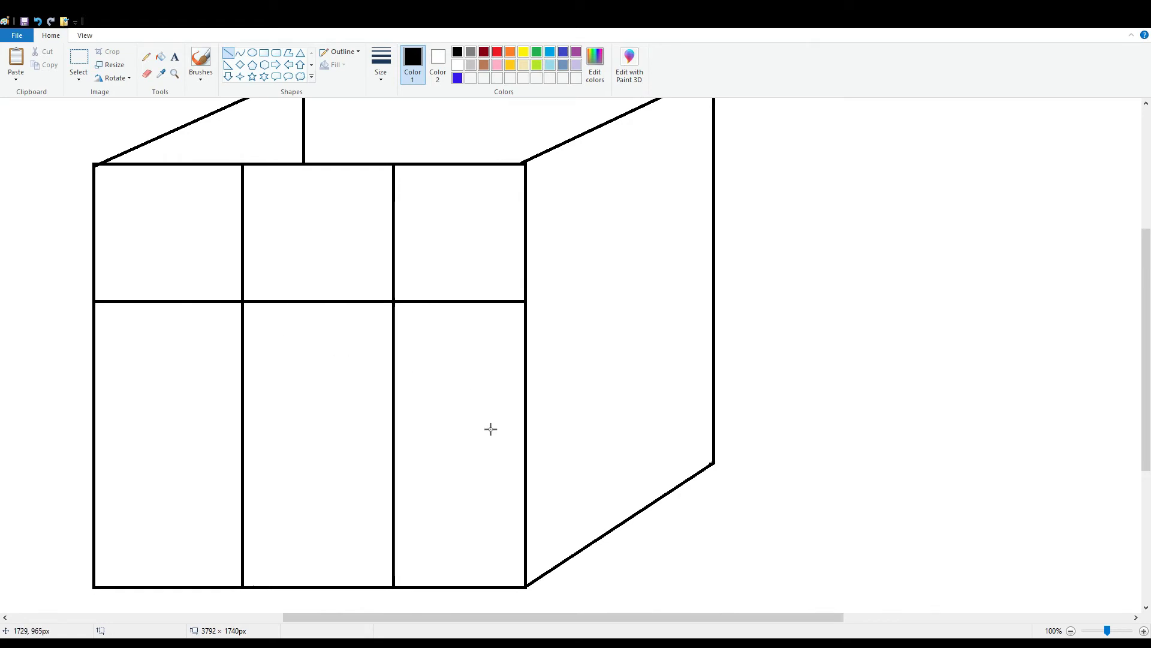
pyautogui.moveTo(95, 431)
pyautogui.mouseDown()
pyautogui.moveTo(312, 506)
pyautogui.moveTo(528, 552)
pyautogui.mouseUp()
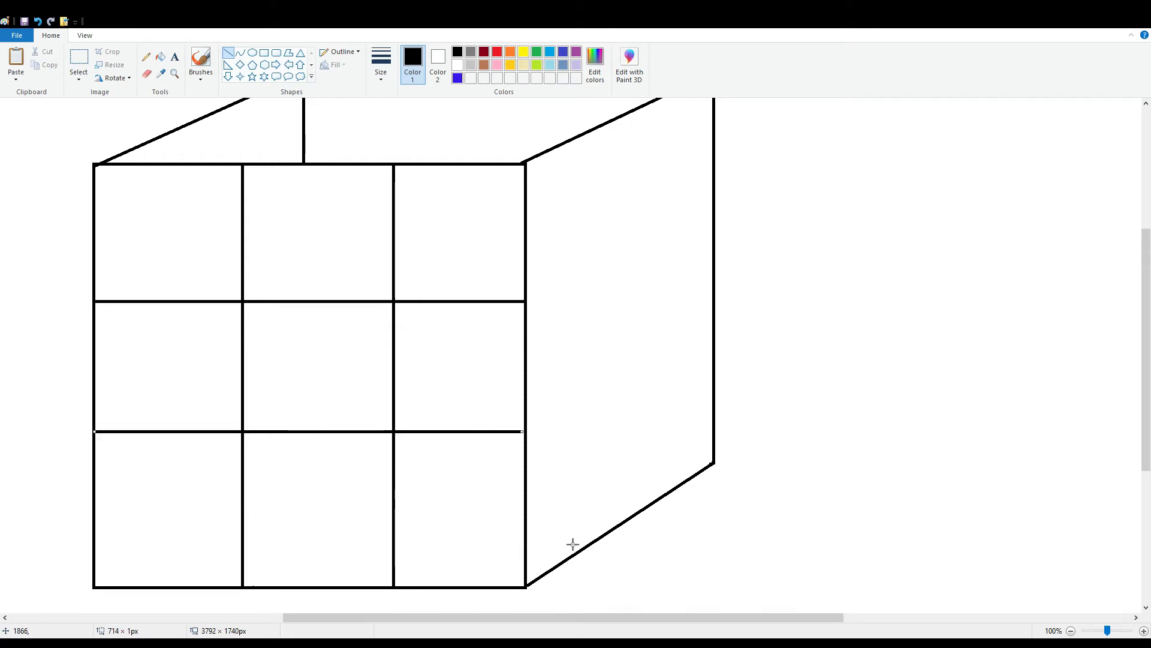
pyautogui.hotkey('ctrl', 'z')
pyautogui.hotkey('ctrl', 'z')
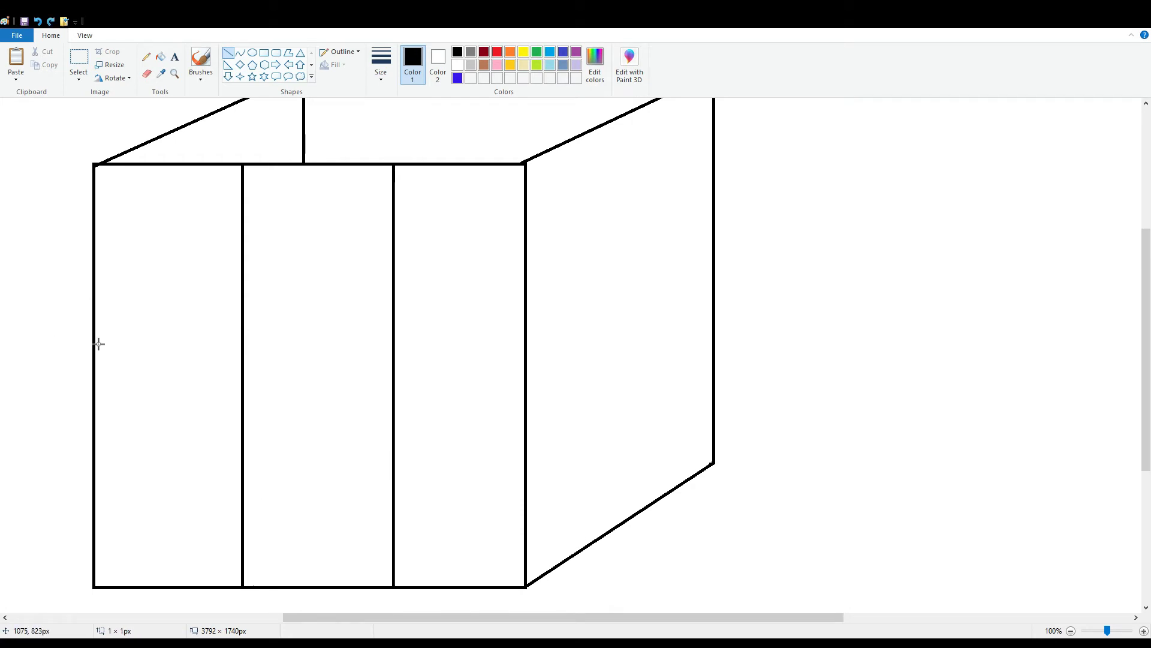
pyautogui.moveTo(99, 344); pyautogui.dragTo(530, 422)
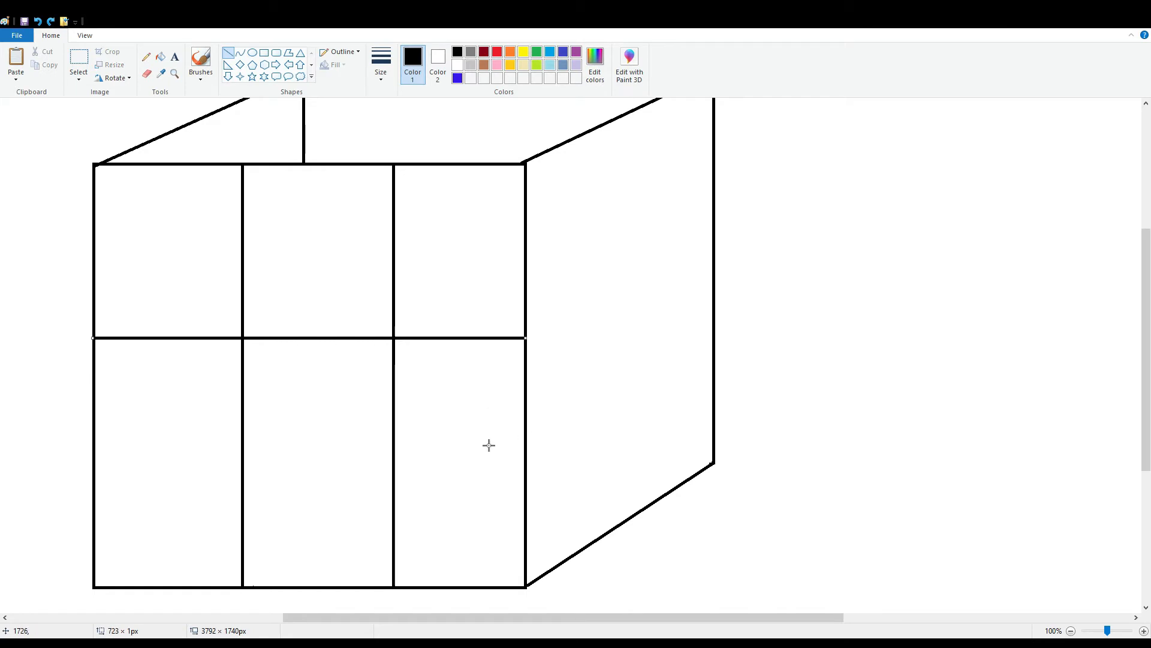
pyautogui.moveTo(92, 503); pyautogui.dragTo(407, 551)
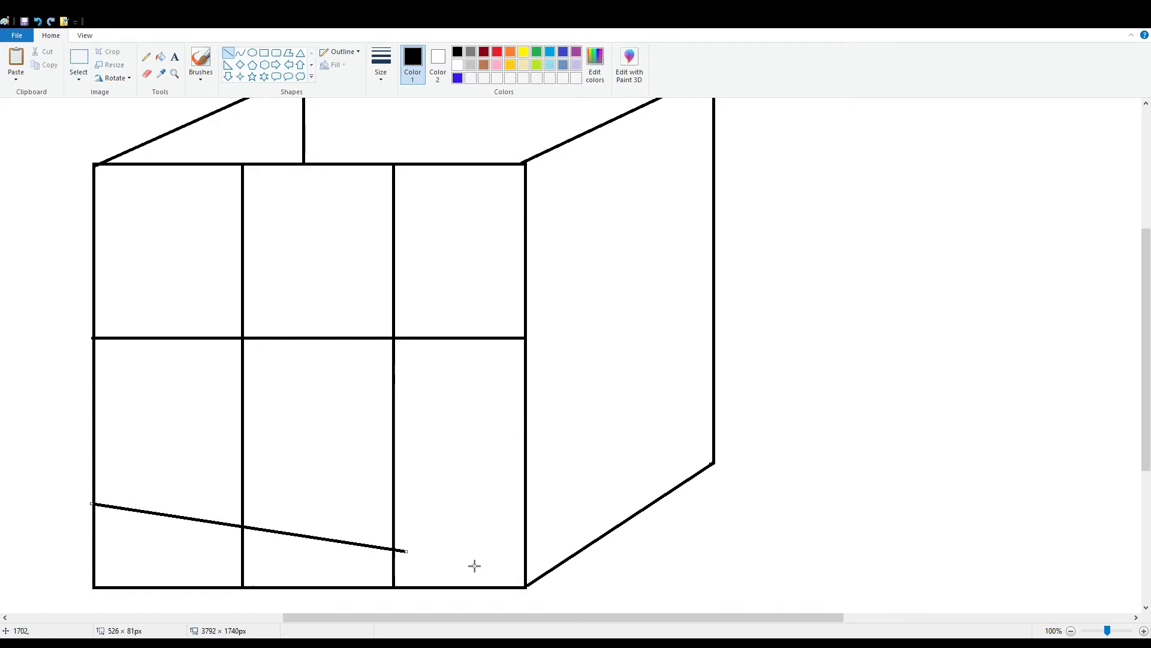
pyautogui.hotkey('ctrl', 'z')
pyautogui.hotkey('ctrl', 'z')
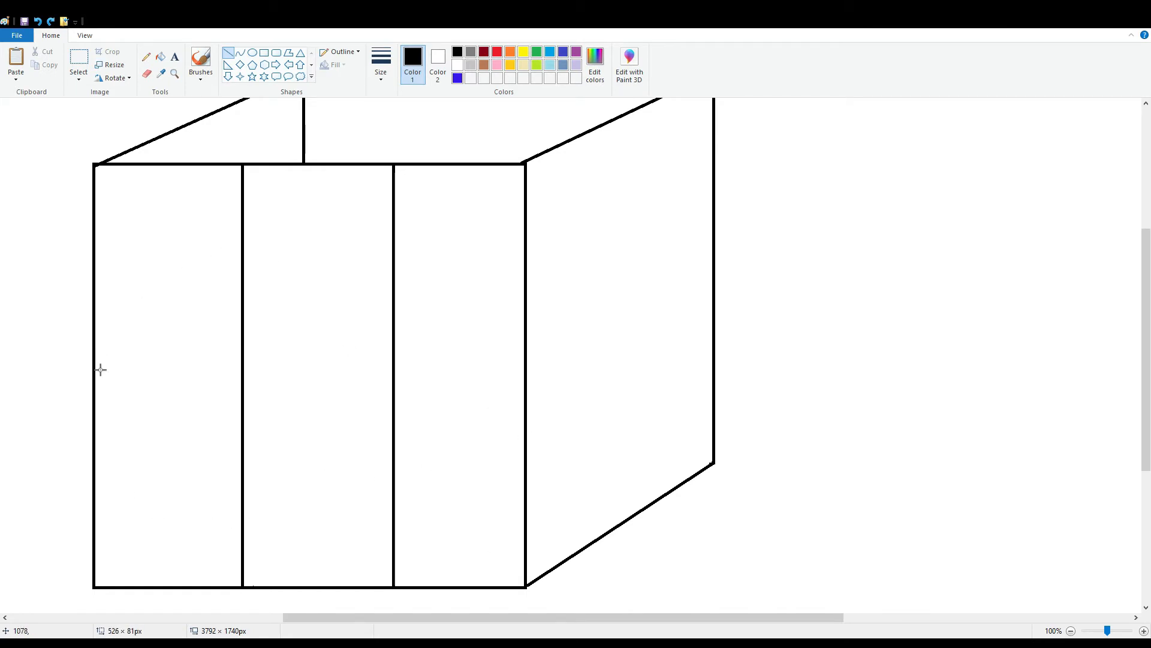
pyautogui.moveTo(95, 322)
pyautogui.mouseDown()
pyautogui.moveTo(321, 293)
pyautogui.moveTo(498, 342)
pyautogui.moveTo(520, 325)
pyautogui.mouseUp()
pyautogui.hotkey('ctrl', 'z')
# Step: Draw two horizontal black lines across the cube's front face, dividing it into three even rows
pyautogui.moveTo(96, 309); pyautogui.dragTo(528, 351)
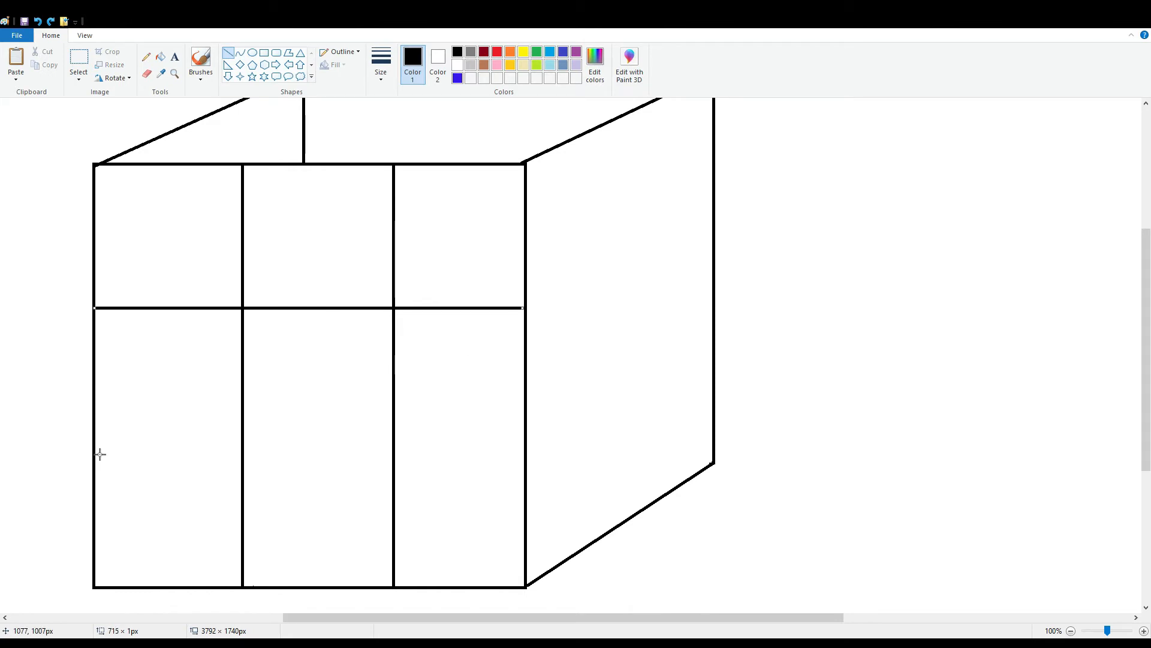
pyautogui.moveTo(96, 448); pyautogui.dragTo(531, 539)
pyautogui.scroll(2, 570, 494)
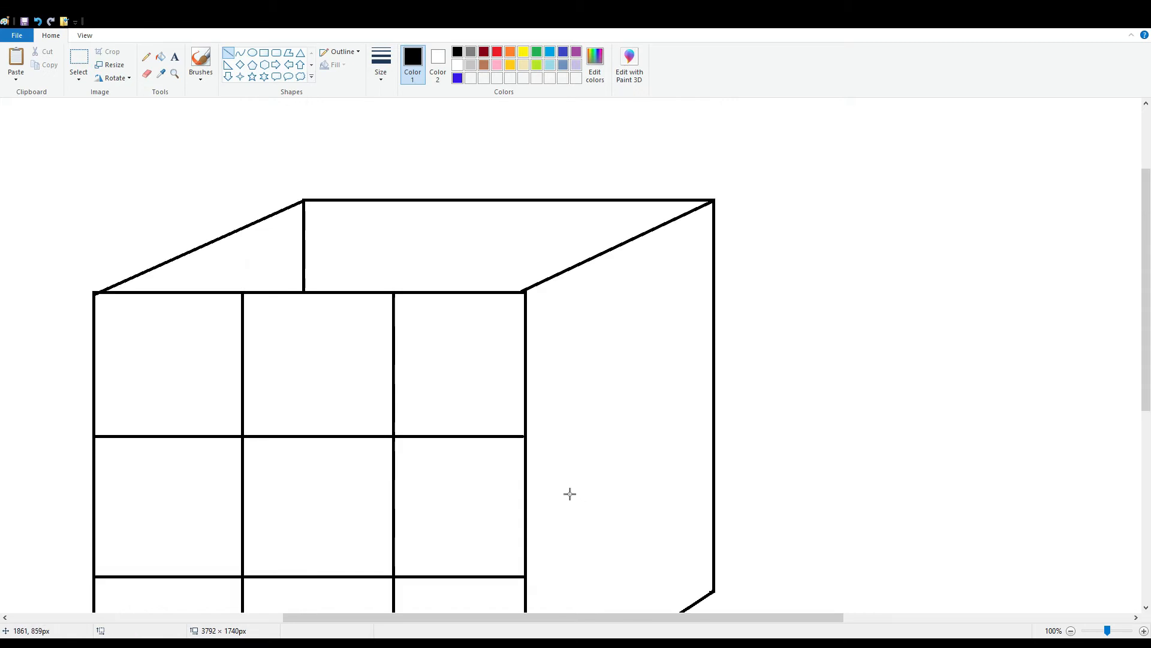
# Step: Draw two slanted lines across the cube's right face, continuing the front face's row dividers to the back vertical edge
pyautogui.scroll(-2, 603, 506)
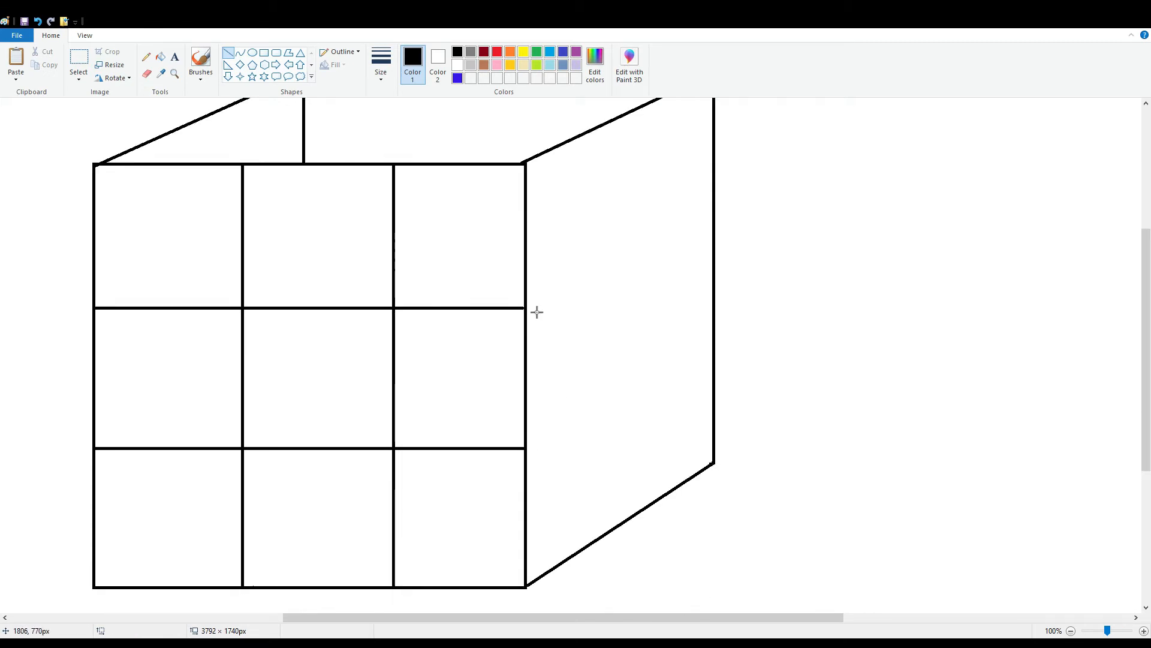
pyautogui.moveTo(527, 307)
pyautogui.mouseDown()
pyautogui.moveTo(719, 240)
pyautogui.moveTo(719, 207)
pyautogui.mouseUp()
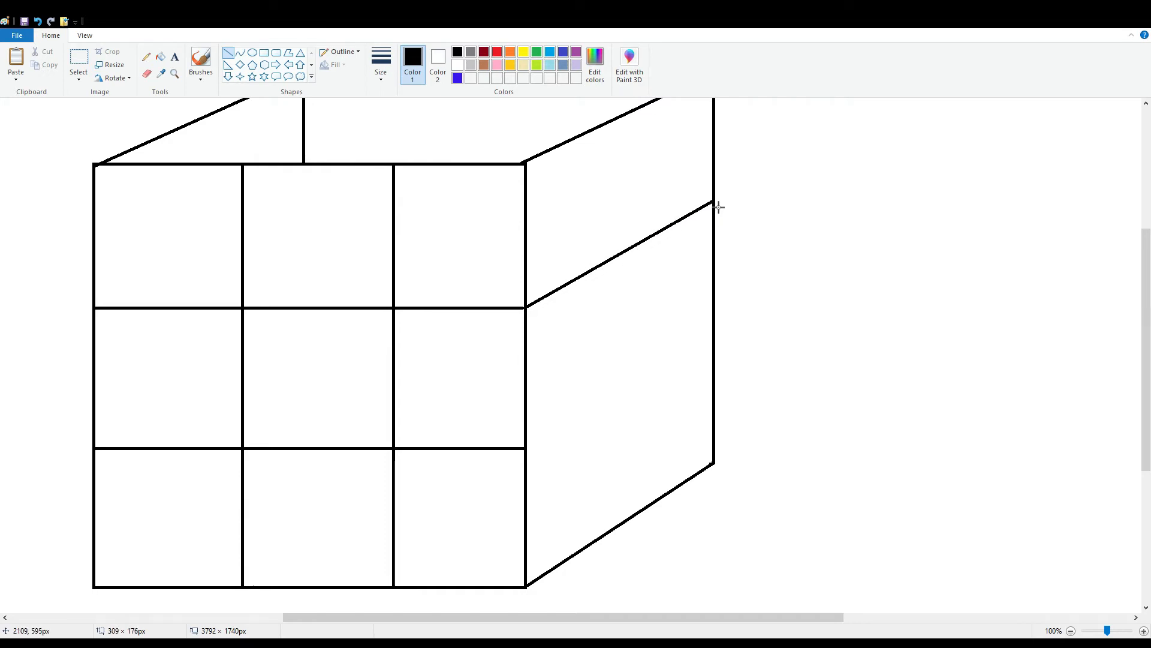
pyautogui.click(770, 242)
pyautogui.moveTo(528, 449)
pyautogui.mouseDown()
pyautogui.moveTo(671, 376)
pyautogui.moveTo(720, 332)
pyautogui.mouseUp()
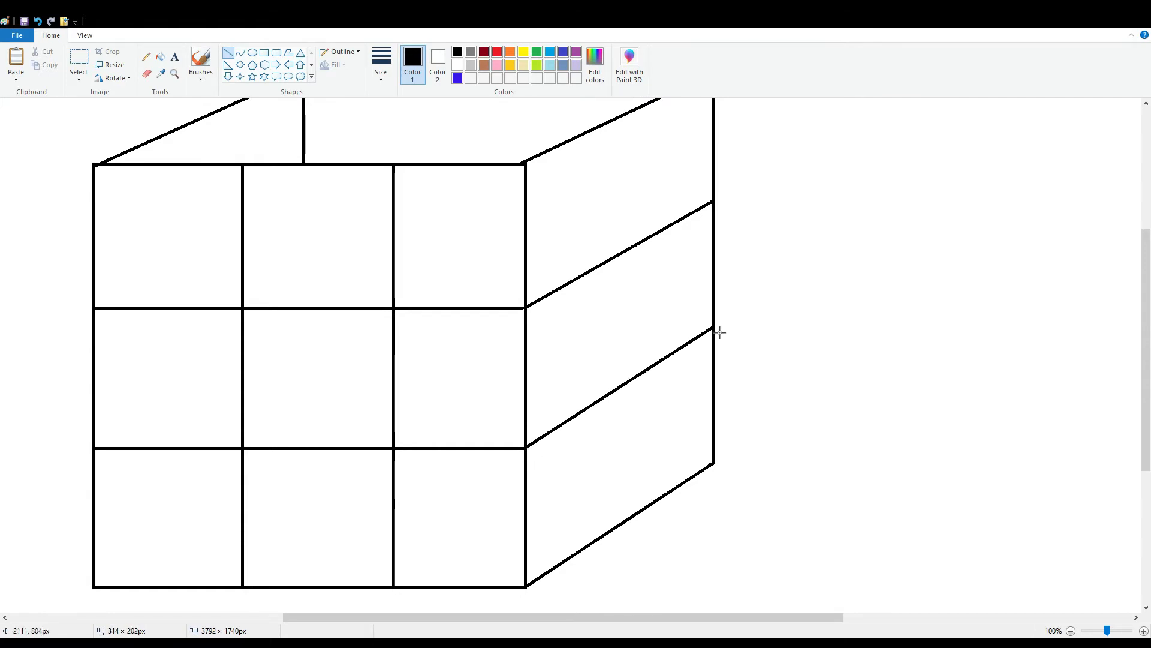
pyautogui.click(799, 324)
# Step: Draw two vertical lines on the right face, dividing it into three columns, and extend the second one to the bottom edge
pyautogui.moveTo(602, 128)
pyautogui.mouseDown()
pyautogui.moveTo(617, 267)
pyautogui.moveTo(704, 540)
pyautogui.mouseUp()
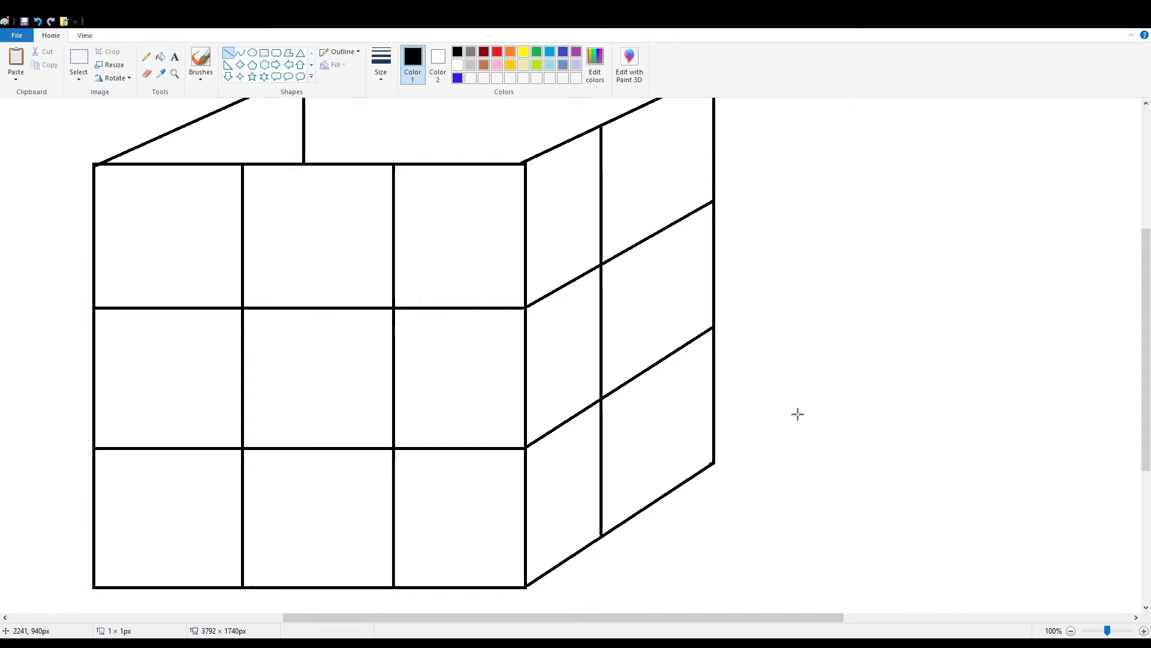
pyautogui.scroll(2, 630, 156)
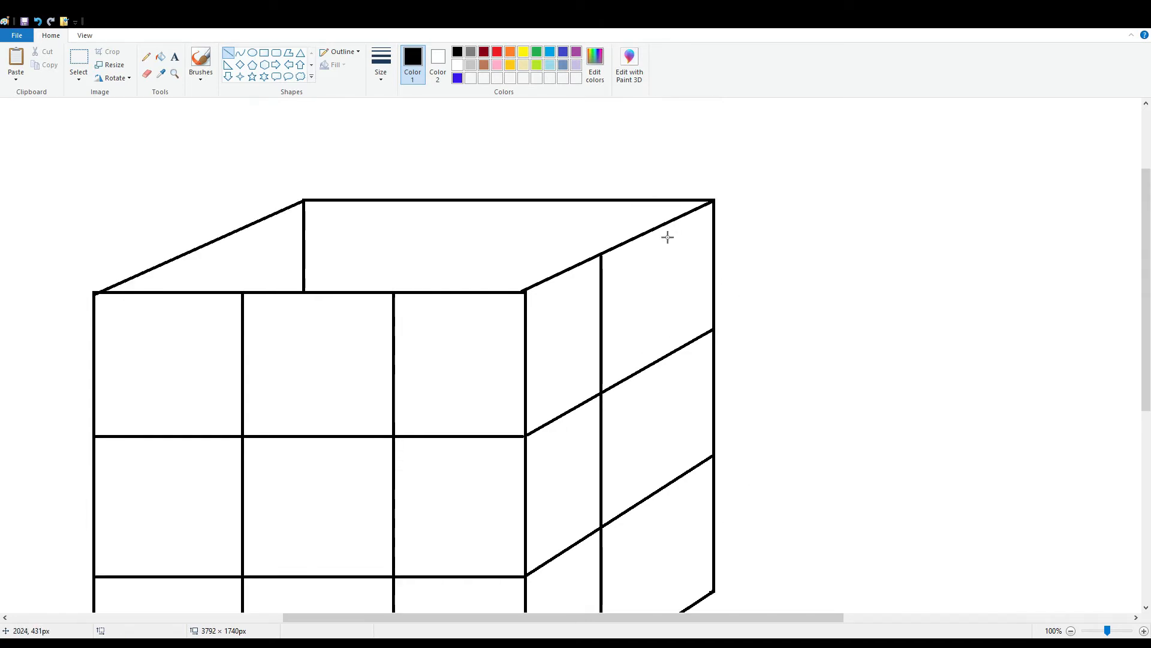
pyautogui.moveTo(662, 227)
pyautogui.mouseDown()
pyautogui.moveTo(696, 352)
pyautogui.moveTo(714, 541)
pyautogui.moveTo(736, 622)
pyautogui.mouseUp()
pyautogui.scroll(-2, 756, 527)
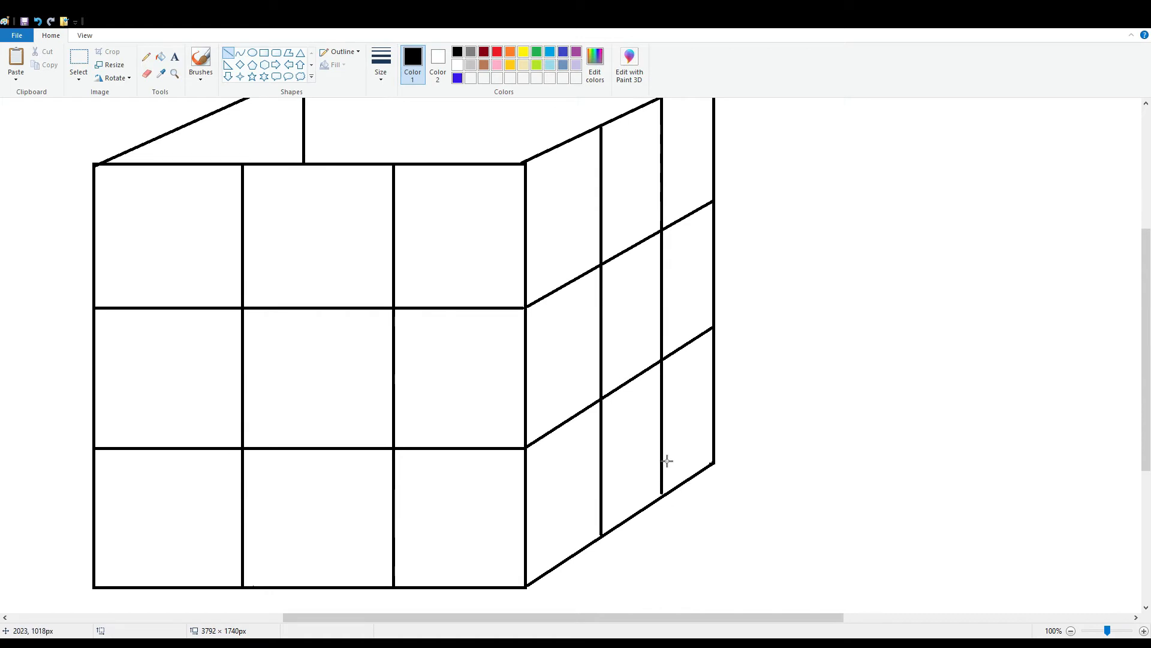
pyautogui.moveTo(661, 454)
pyautogui.mouseDown()
pyautogui.moveTo(661, 509)
pyautogui.moveTo(673, 502)
pyautogui.mouseUp()
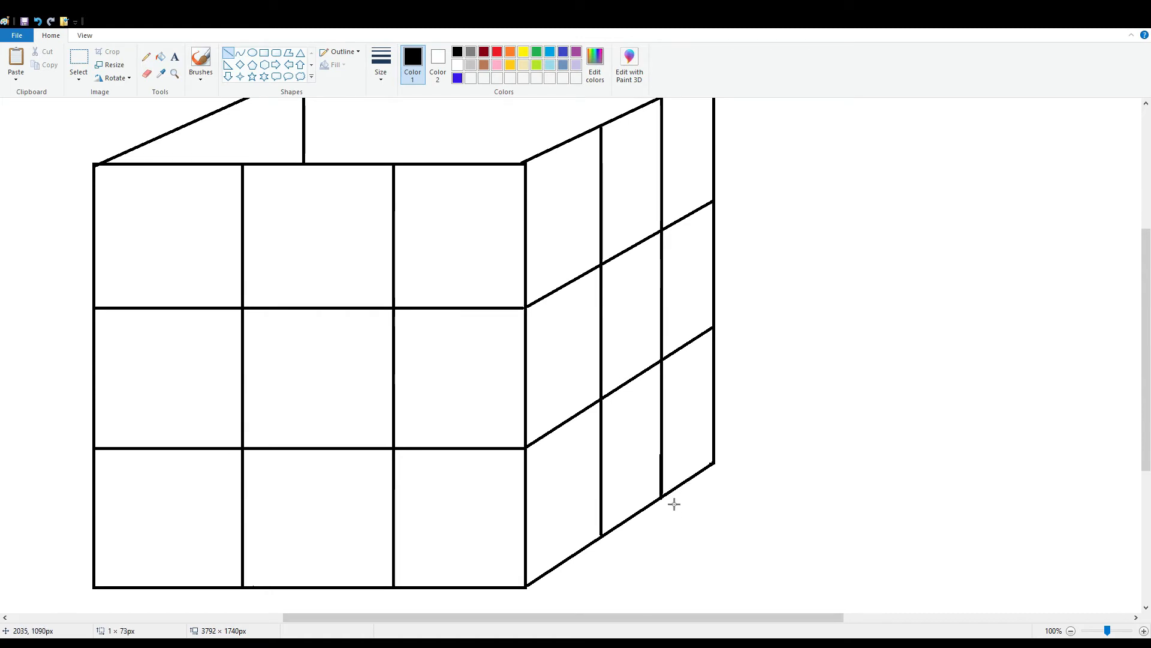
pyautogui.click(774, 506)
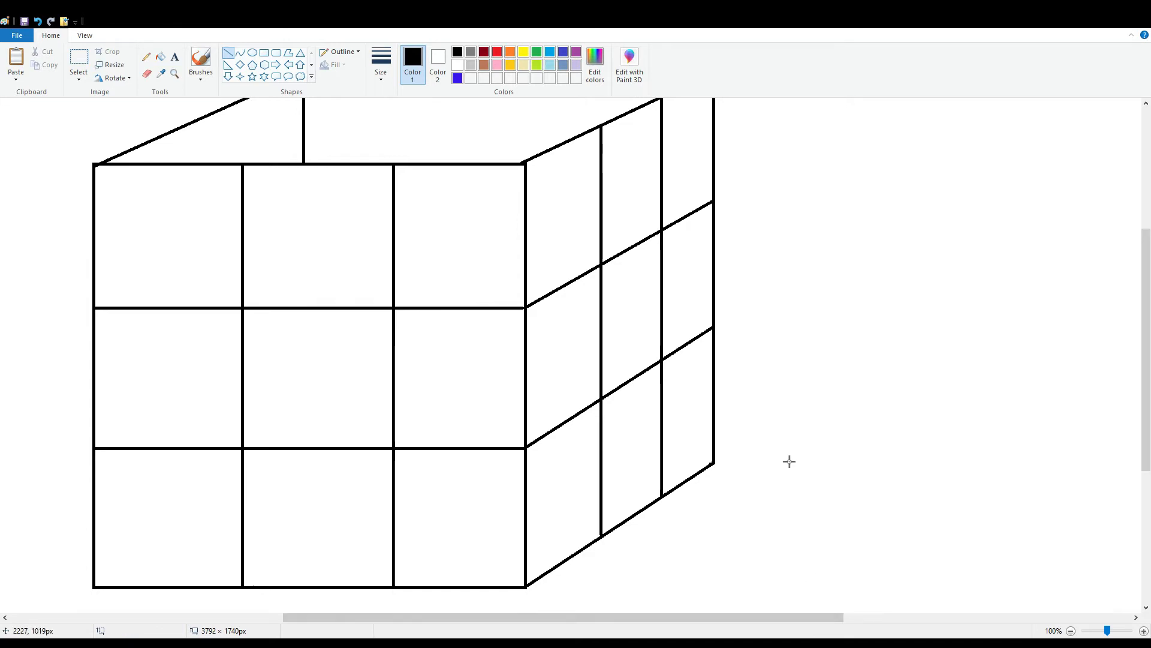
# Step: Remove the vertical back edge showing through the cube's top face by erasing its ends and filling the rest with white
pyautogui.scroll(5, 773, 528)
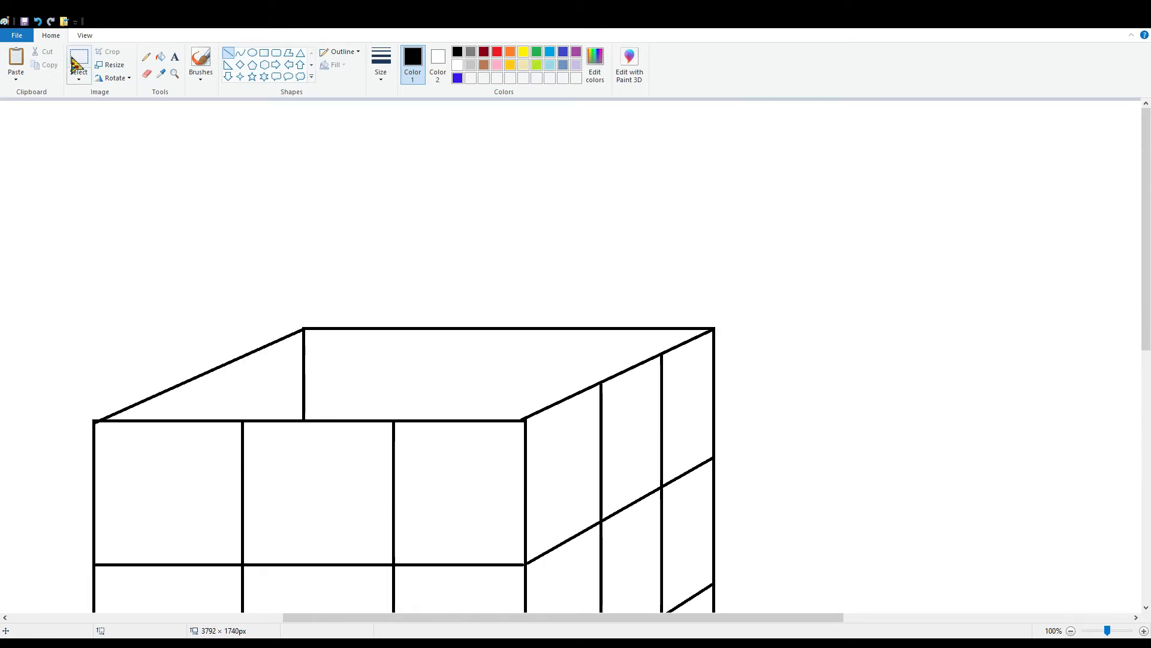
pyautogui.click(147, 74)
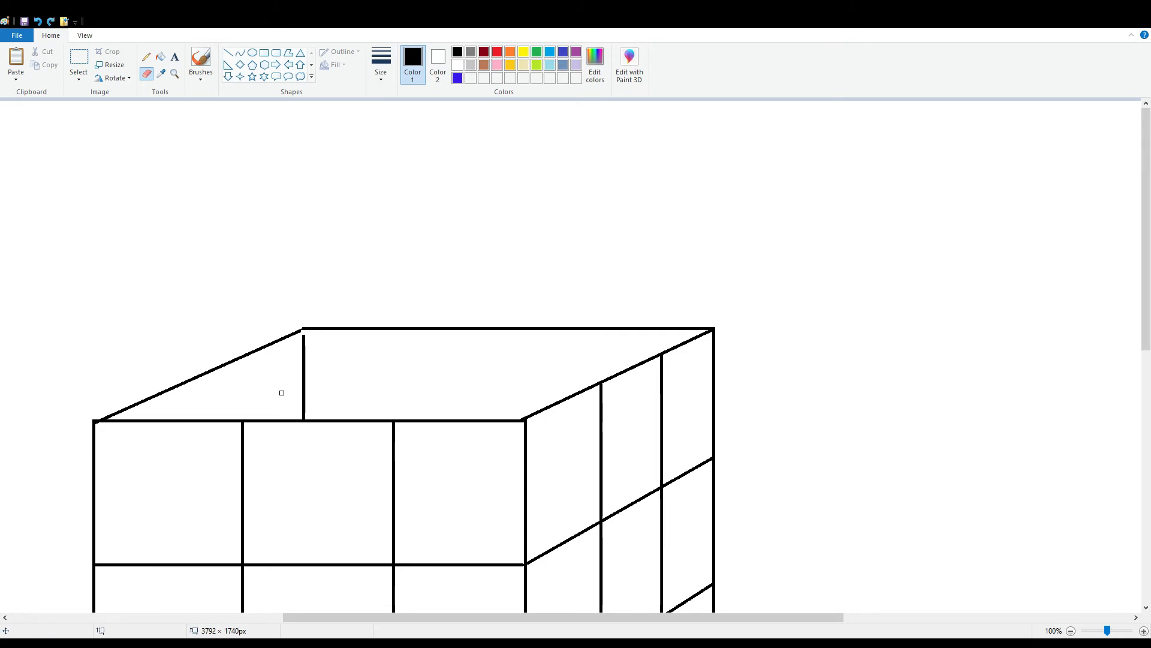
pyautogui.click(303, 416)
pyautogui.click(160, 57)
pyautogui.click(458, 65)
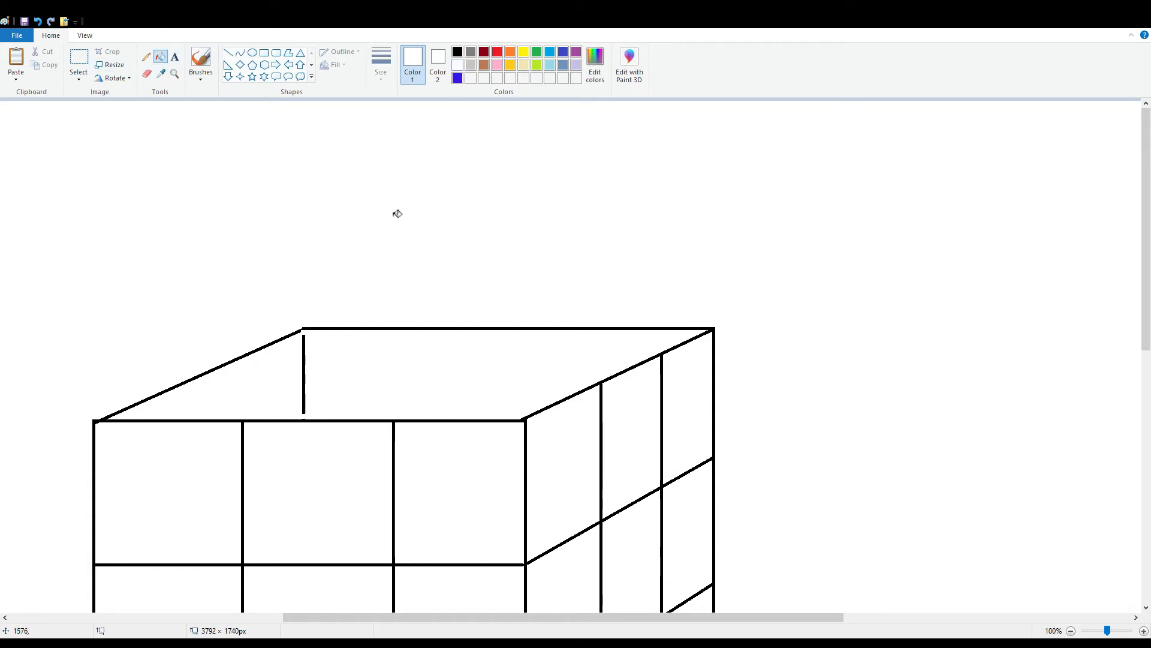
pyautogui.click(305, 370)
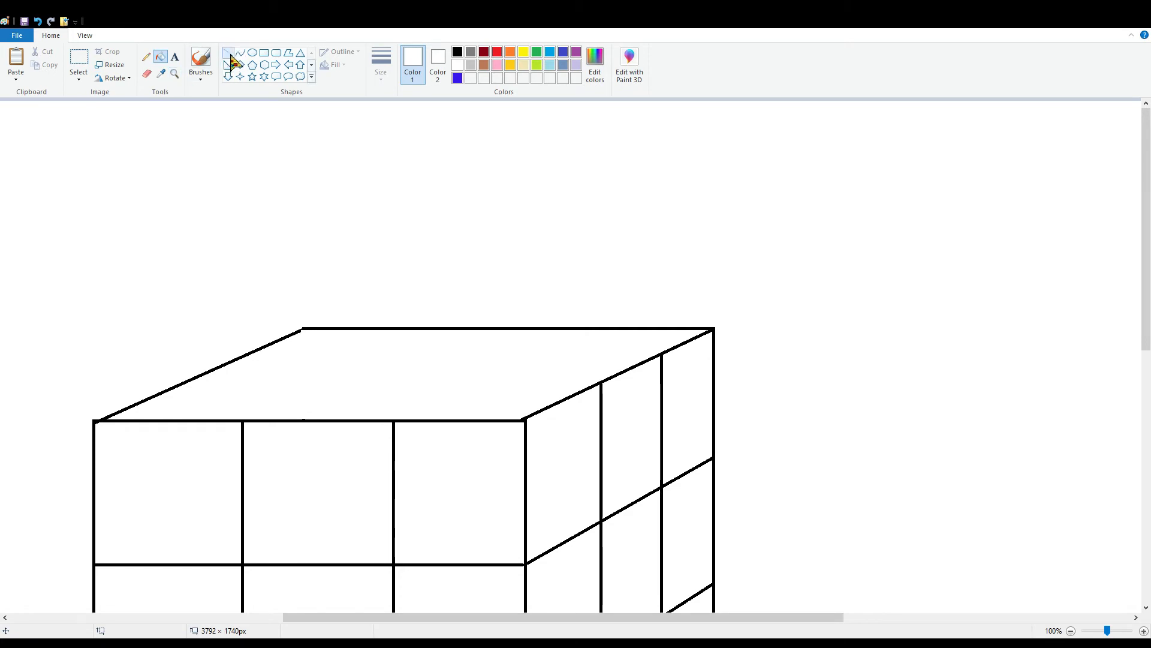
# Step: Draw two slanted black lines across the top face, continuing the front face's column dividers to the back edge
pyautogui.click(229, 54)
pyautogui.click(458, 52)
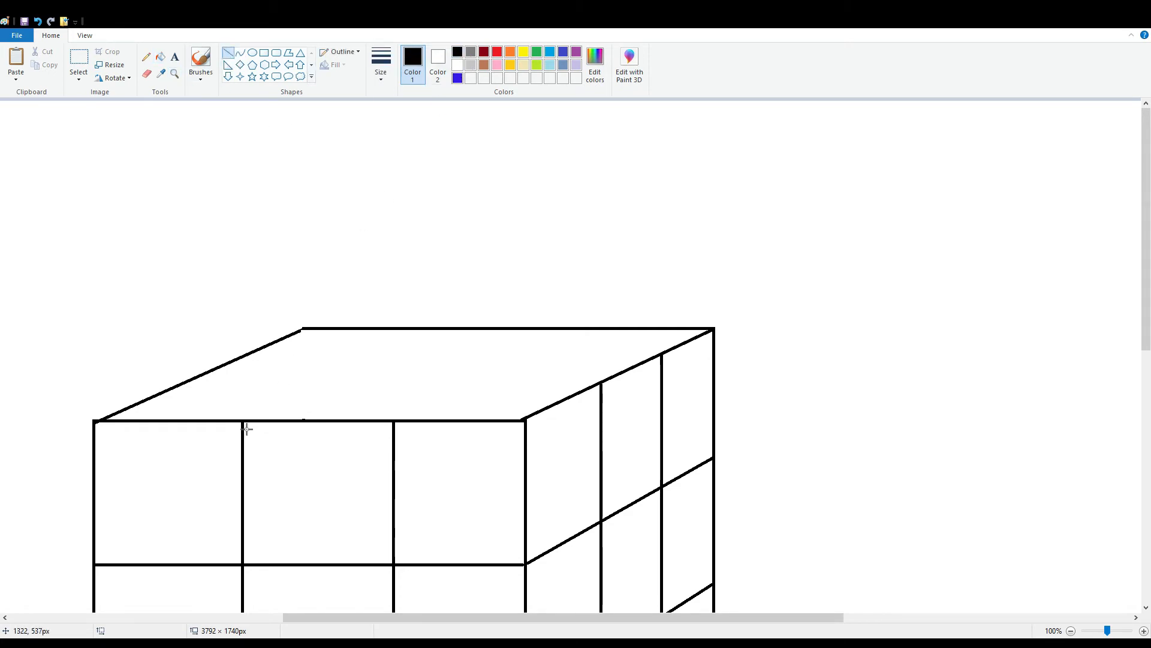
pyautogui.moveTo(248, 428)
pyautogui.mouseDown()
pyautogui.moveTo(318, 362)
pyautogui.moveTo(419, 335)
pyautogui.mouseUp()
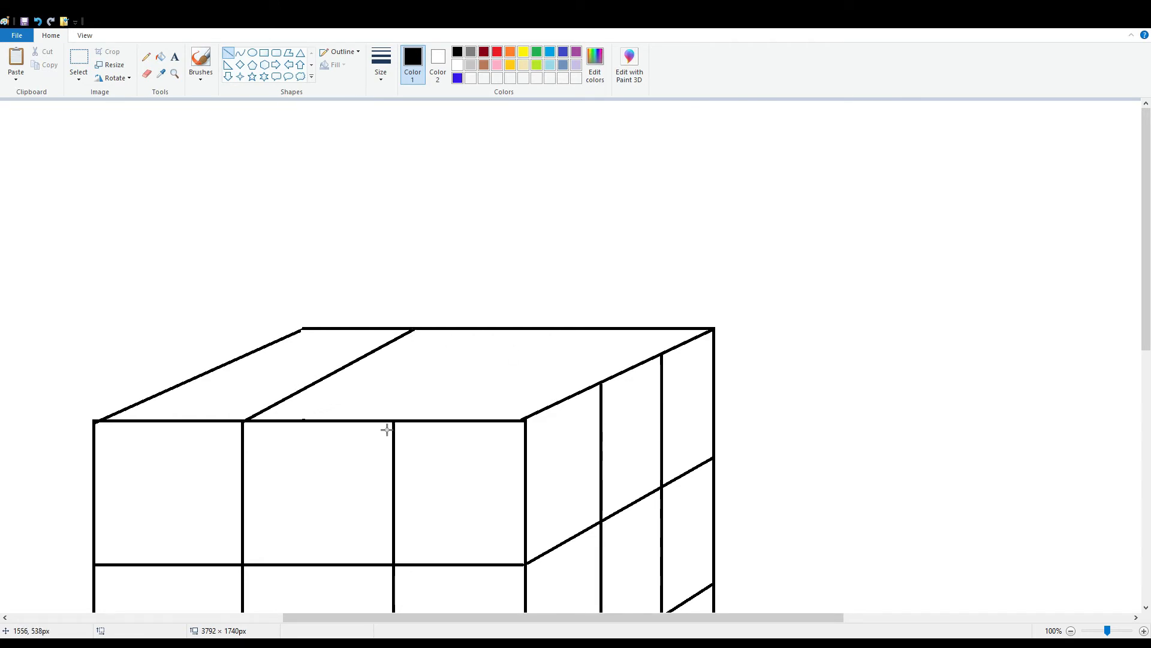
pyautogui.moveTo(400, 426)
pyautogui.mouseDown()
pyautogui.moveTo(563, 334)
pyautogui.moveTo(552, 334)
pyautogui.mouseUp()
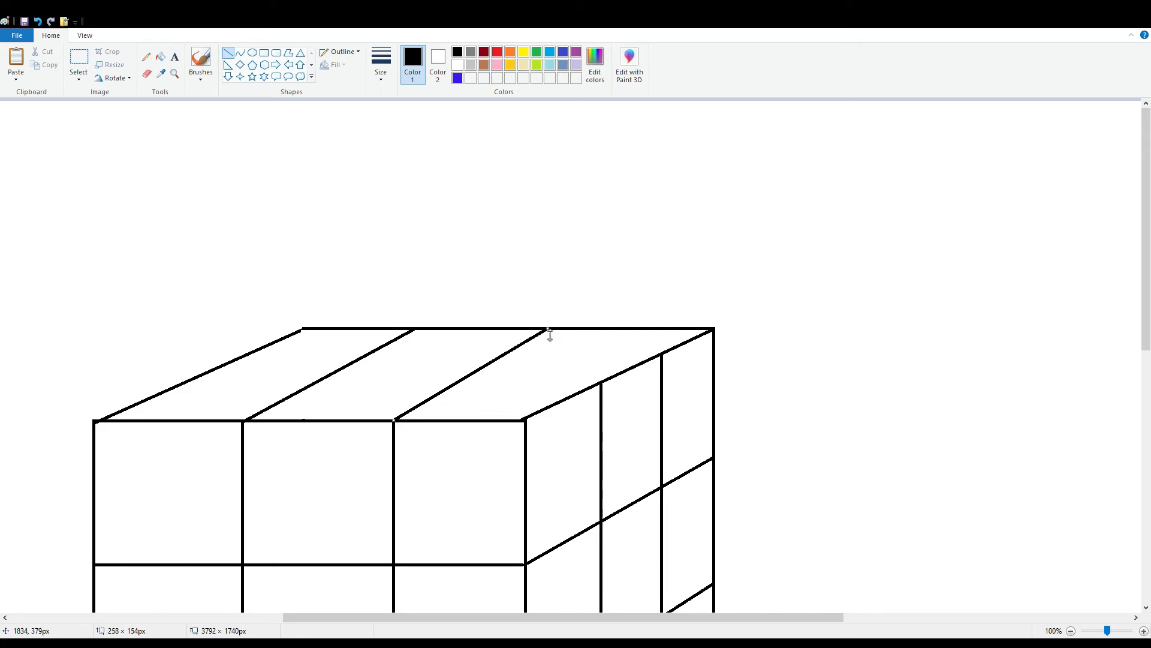
pyautogui.click(642, 286)
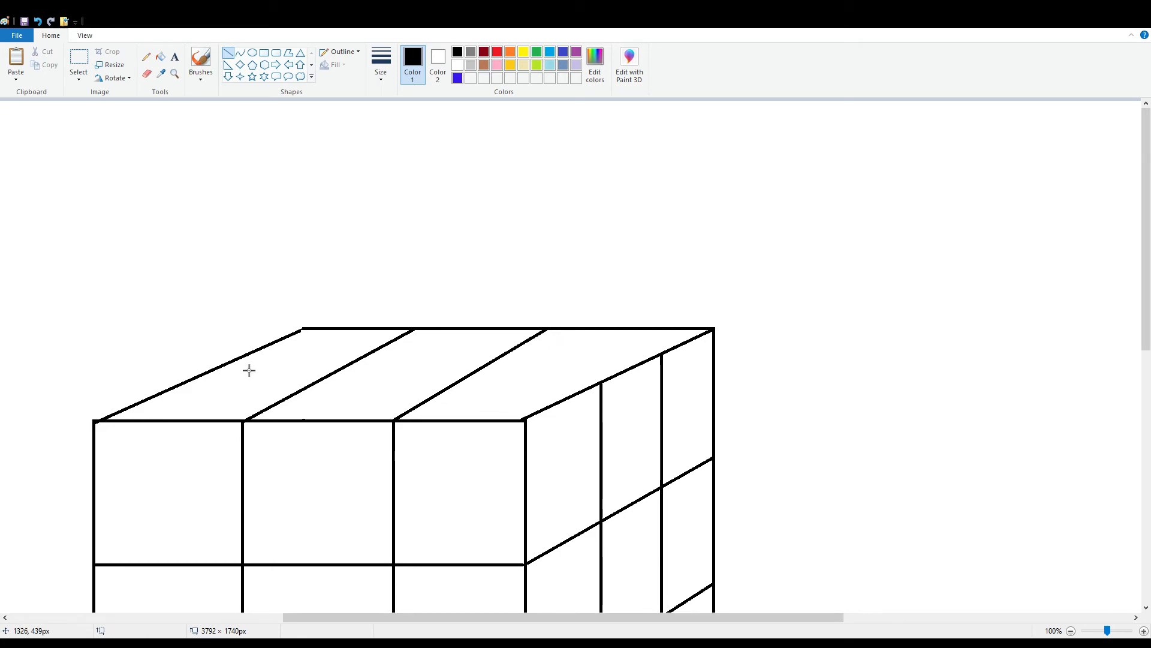
# Step: Draw two horizontal lines across the top face, aligned with the tops of the right face's vertical dividers
pyautogui.moveTo(252, 362); pyautogui.dragTo(658, 412)
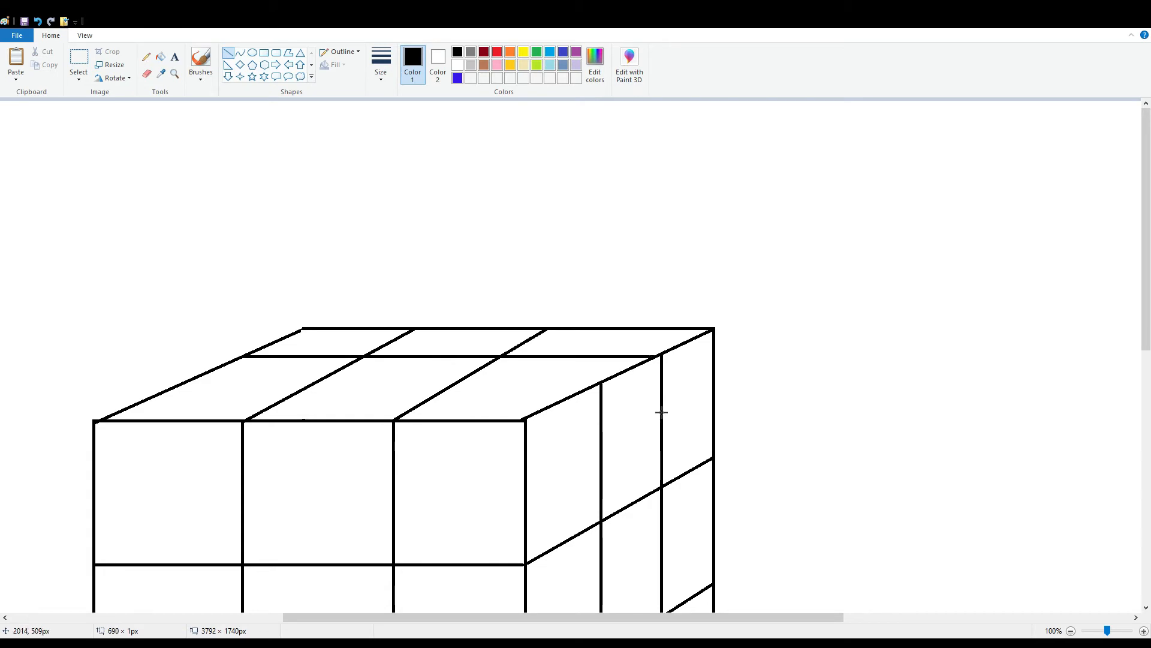
pyautogui.moveTo(614, 365); pyautogui.dragTo(623, 362)
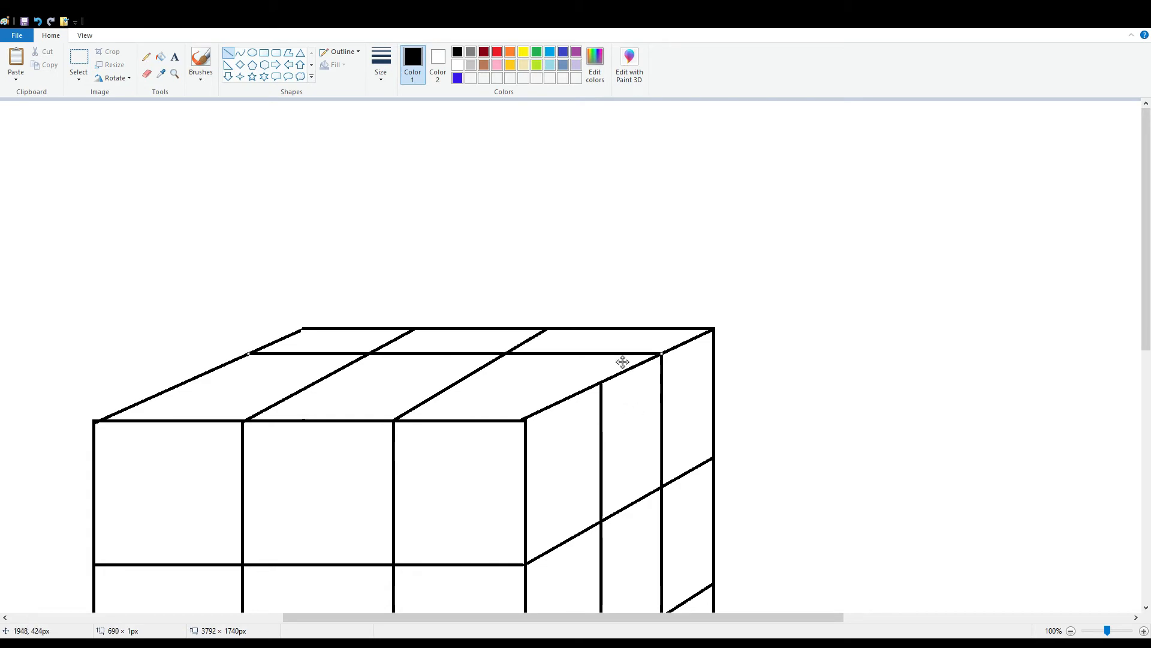
pyautogui.click(773, 363)
pyautogui.moveTo(600, 384)
pyautogui.mouseDown()
pyautogui.moveTo(431, 385)
pyautogui.moveTo(184, 452)
pyautogui.mouseUp()
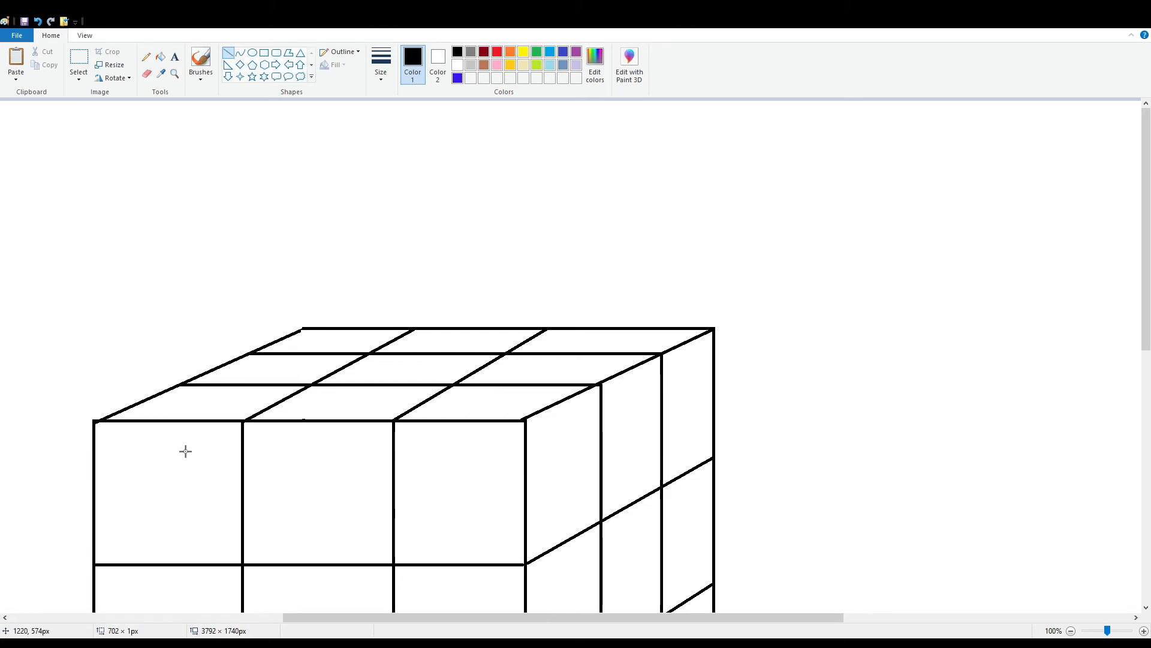
# Step: Fill all nine squares of the cube's front face with a custom bright red
pyautogui.scroll(-2, 150, 300)
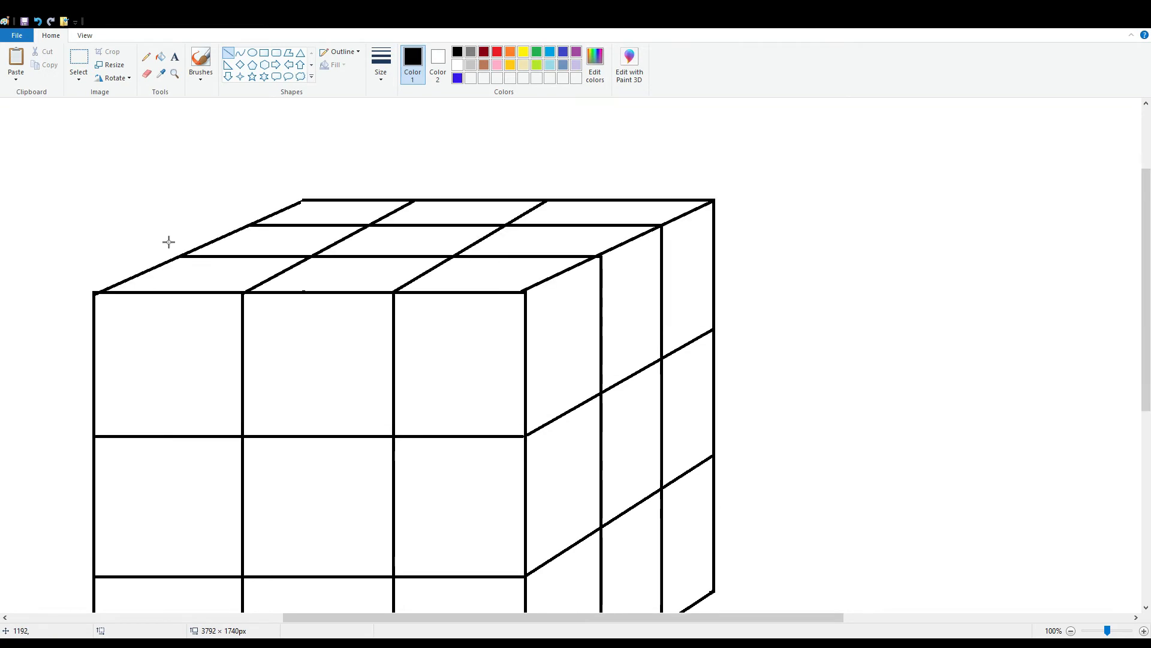
pyautogui.click(160, 56)
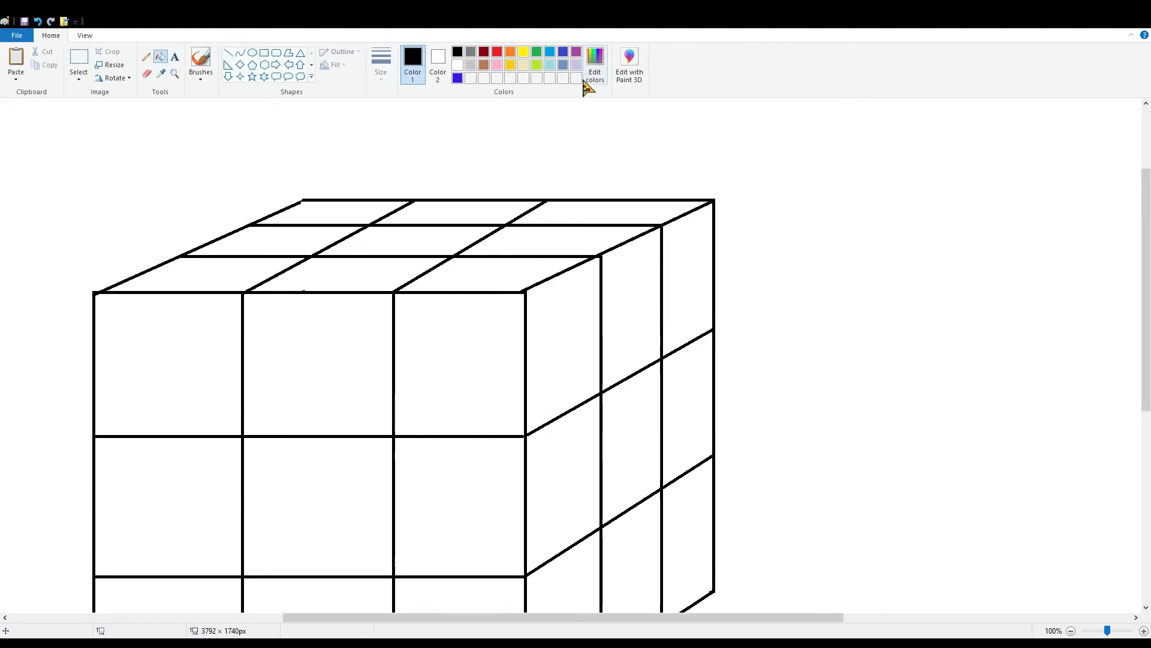
pyautogui.click(497, 52)
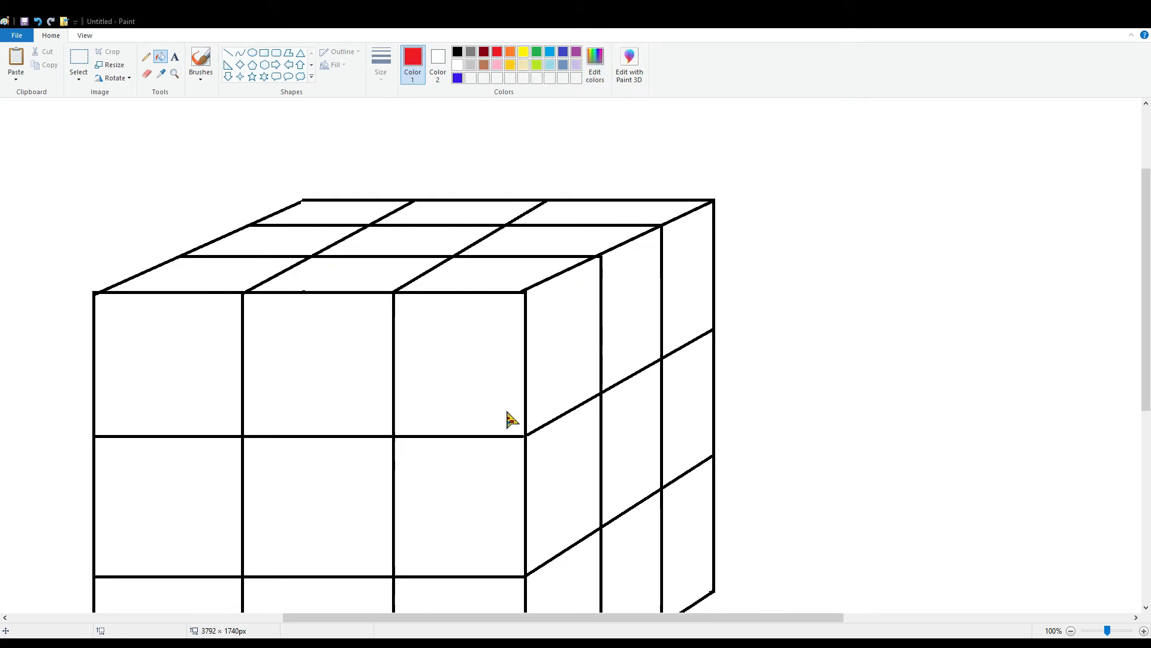
pyautogui.click(473, 421)
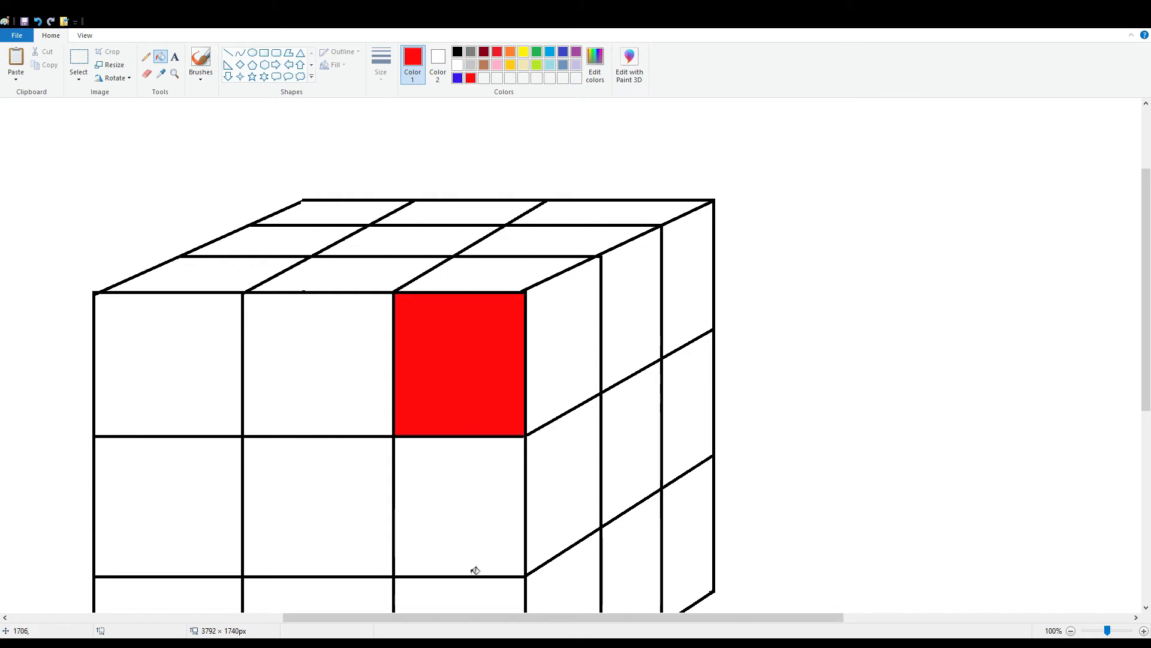
pyautogui.click(468, 519)
pyautogui.click(372, 534)
pyautogui.click(367, 391)
pyautogui.click(142, 376)
pyautogui.scroll(-4, 142, 375)
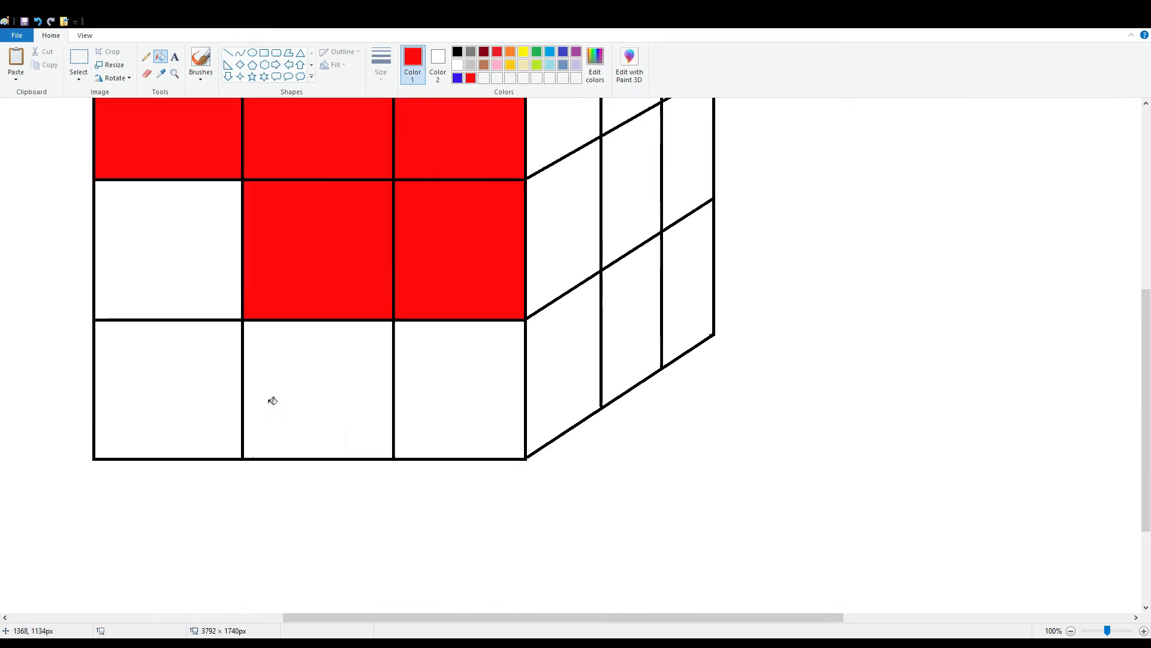
pyautogui.click(167, 288)
pyautogui.click(236, 416)
pyautogui.click(319, 411)
pyautogui.click(489, 411)
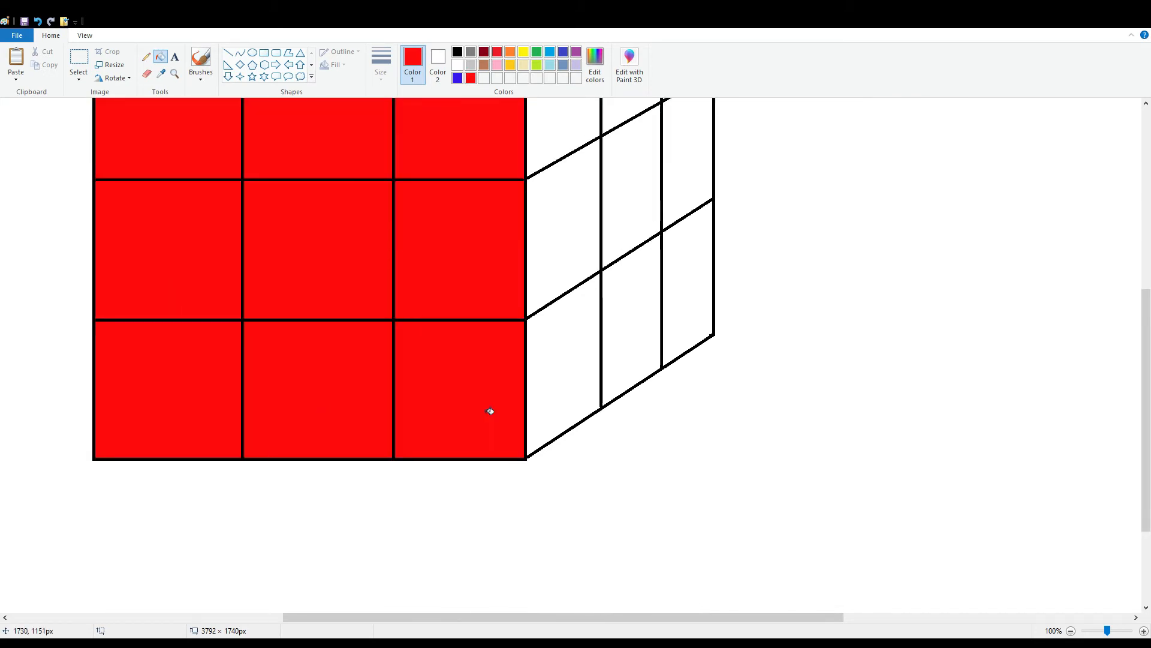
# Step: Fill all nine squares of the cube's right face with yellow, undoing the stray fill on the background
pyautogui.scroll(5, 496, 411)
pyautogui.click(524, 53)
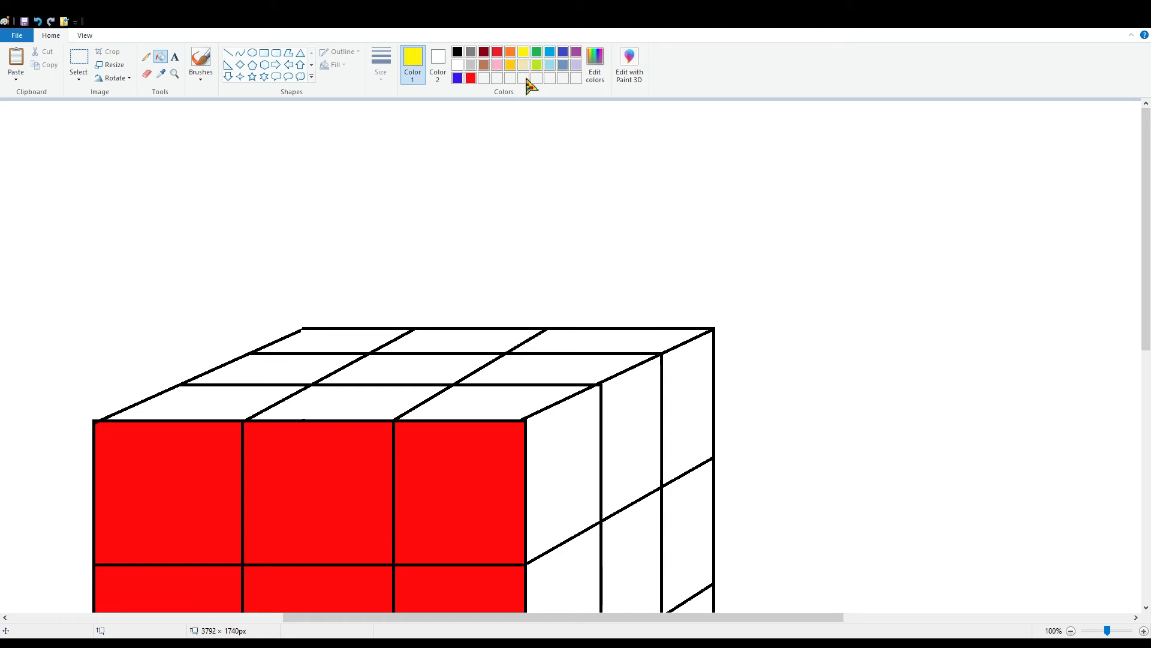
pyautogui.click(563, 462)
pyautogui.click(633, 438)
pyautogui.click(722, 421)
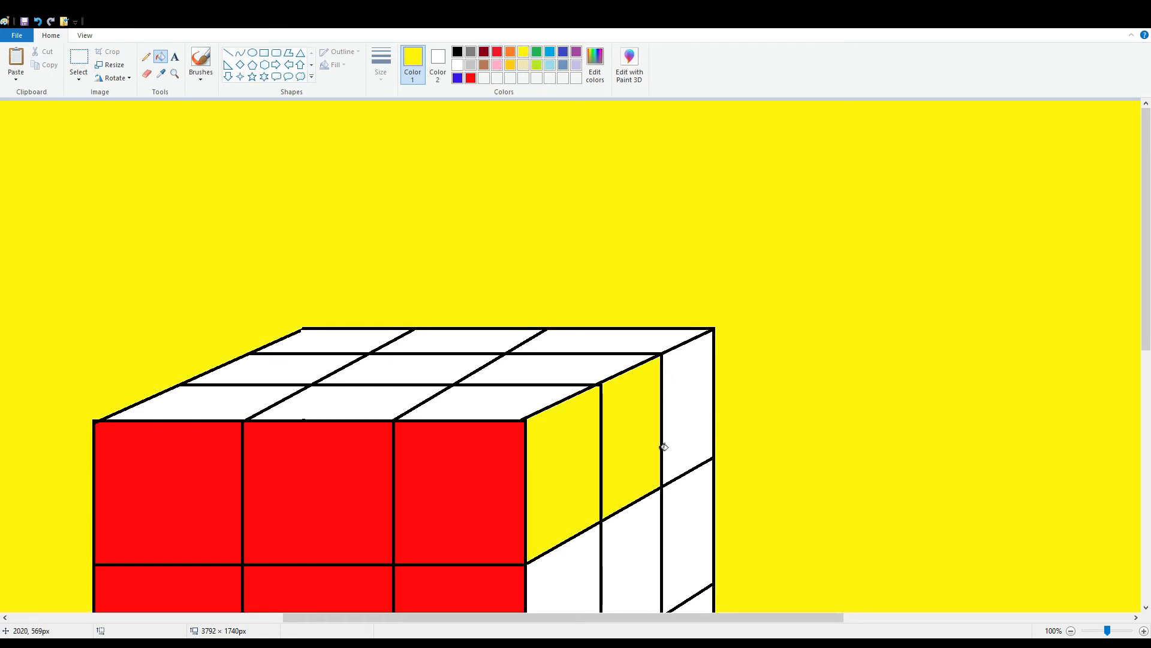
pyautogui.hotkey('ctrl', 'z')
pyautogui.click(690, 427)
pyautogui.click(573, 558)
pyautogui.click(647, 542)
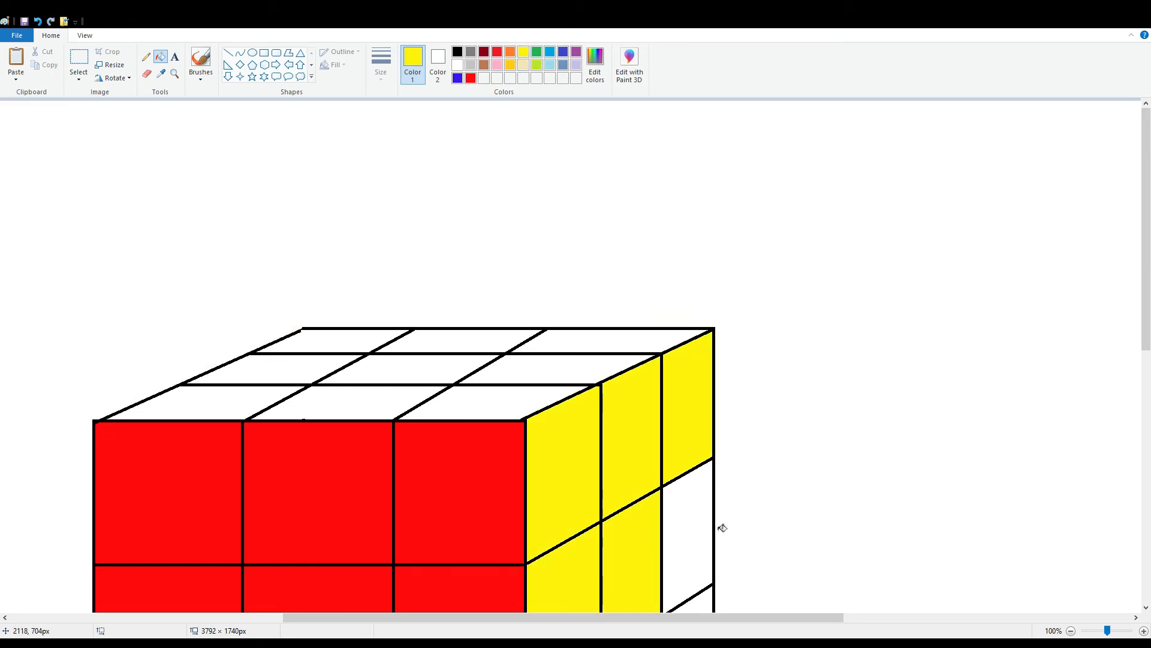
pyautogui.click(699, 524)
pyautogui.scroll(-5, 600, 497)
pyautogui.click(546, 375)
pyautogui.click(623, 342)
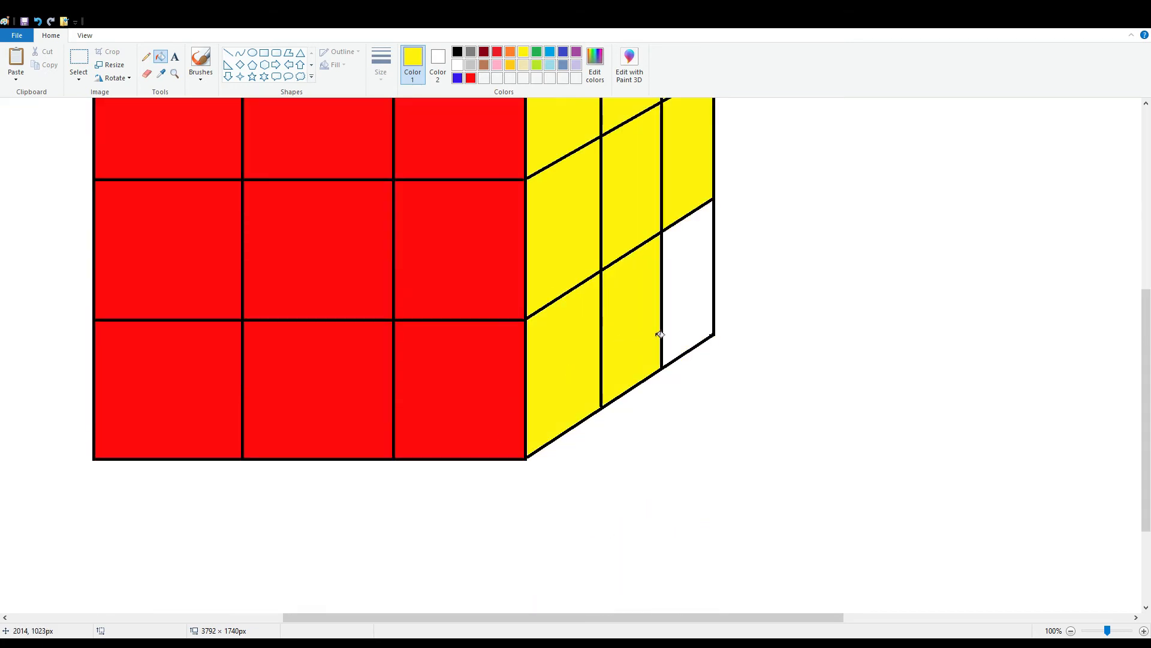
pyautogui.click(689, 326)
pyautogui.scroll(5, 689, 326)
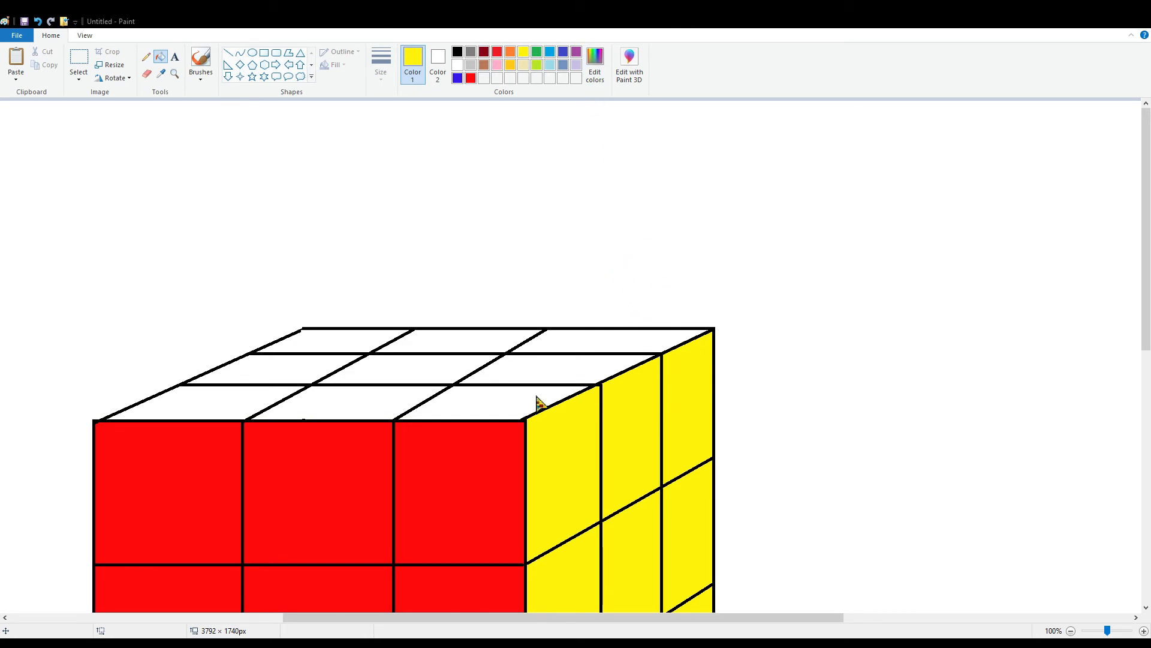
# Step: Fill all nine squares of the cube's top face with the custom bright green
pyautogui.click(476, 411)
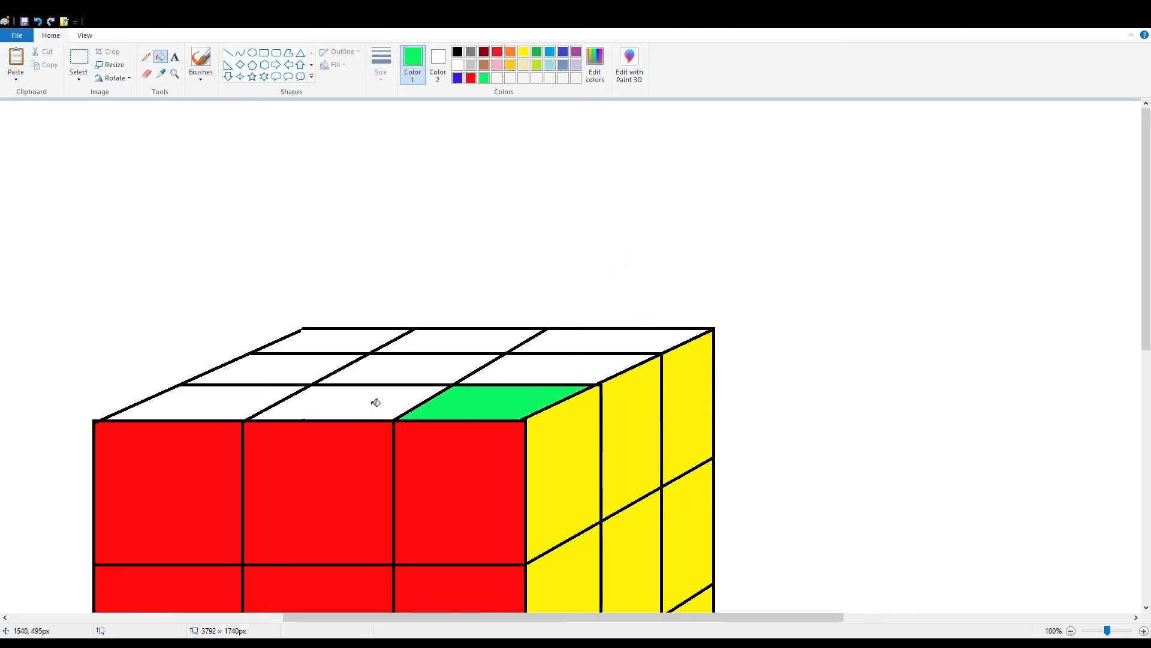
pyautogui.click(375, 401)
pyautogui.click(237, 398)
pyautogui.click(274, 370)
pyautogui.click(406, 371)
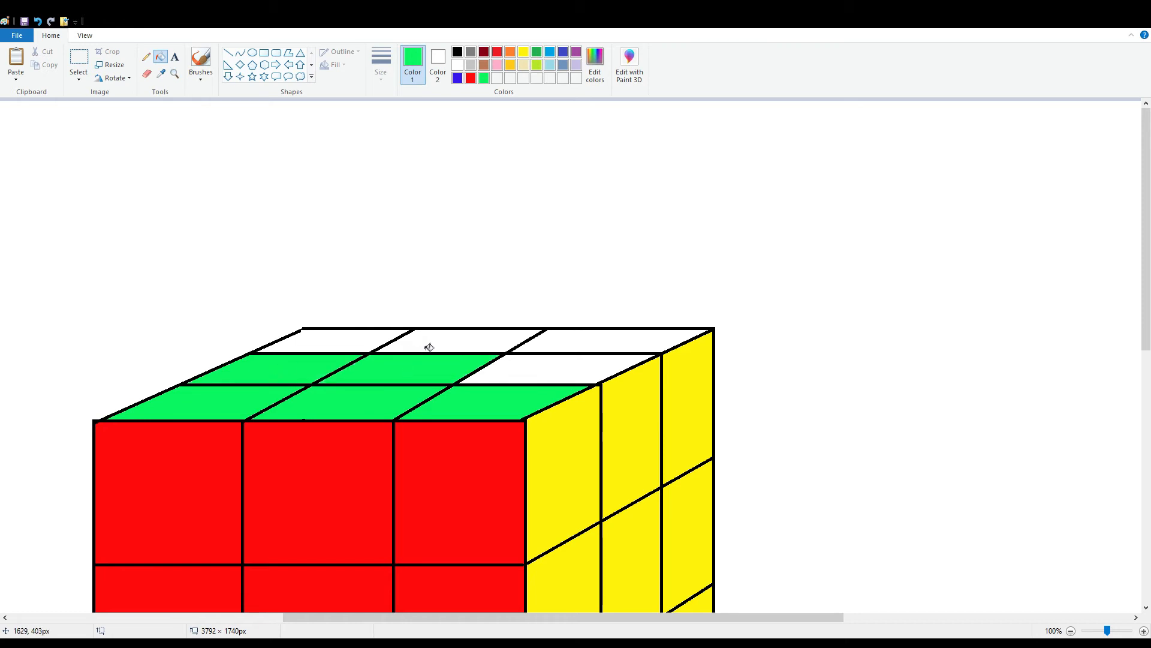
pyautogui.click(428, 347)
pyautogui.click(362, 349)
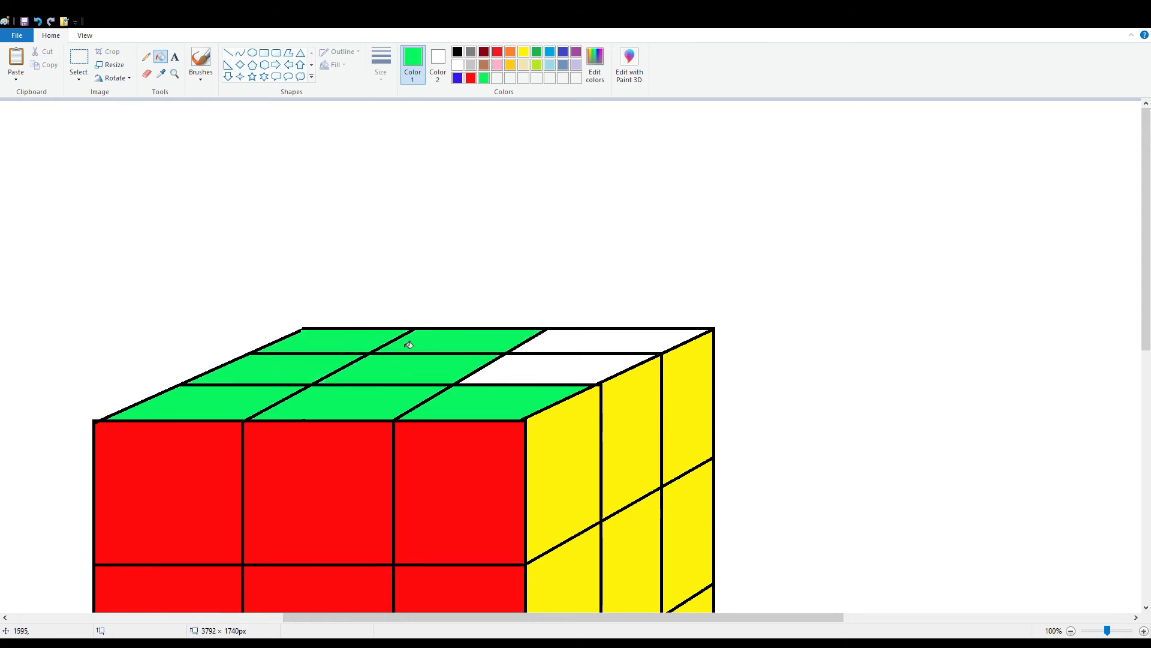
pyautogui.click(579, 347)
pyautogui.click(577, 379)
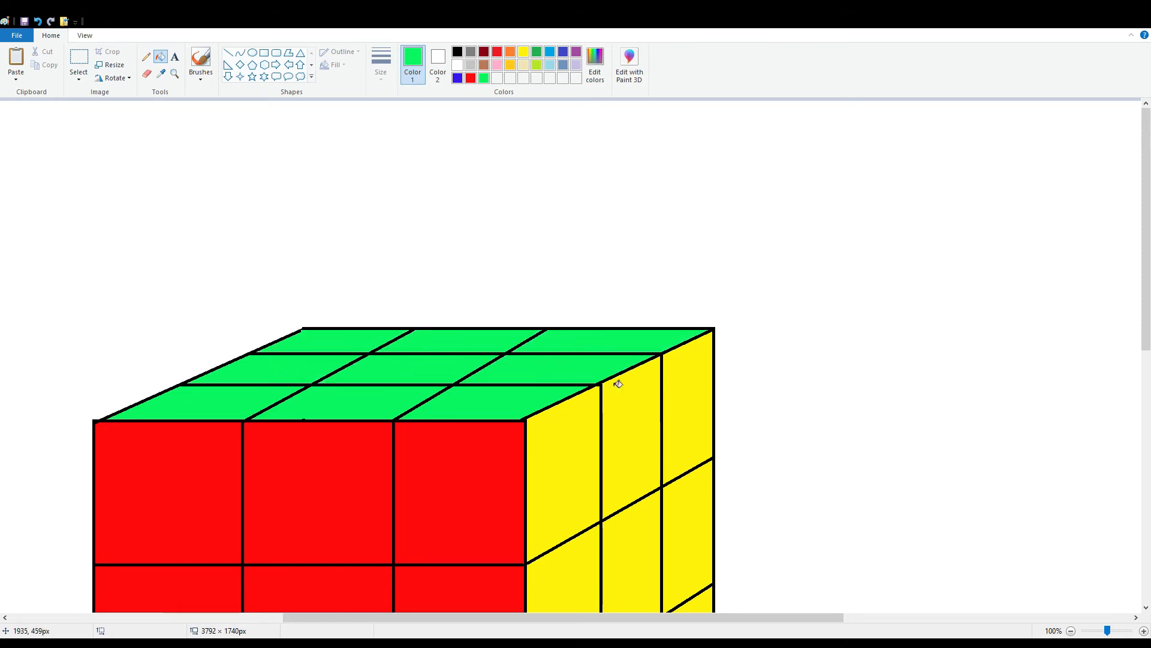
# Step: Select the whole coloured cube and move it towards the left side of the canvas
pyautogui.click(1092, 633)
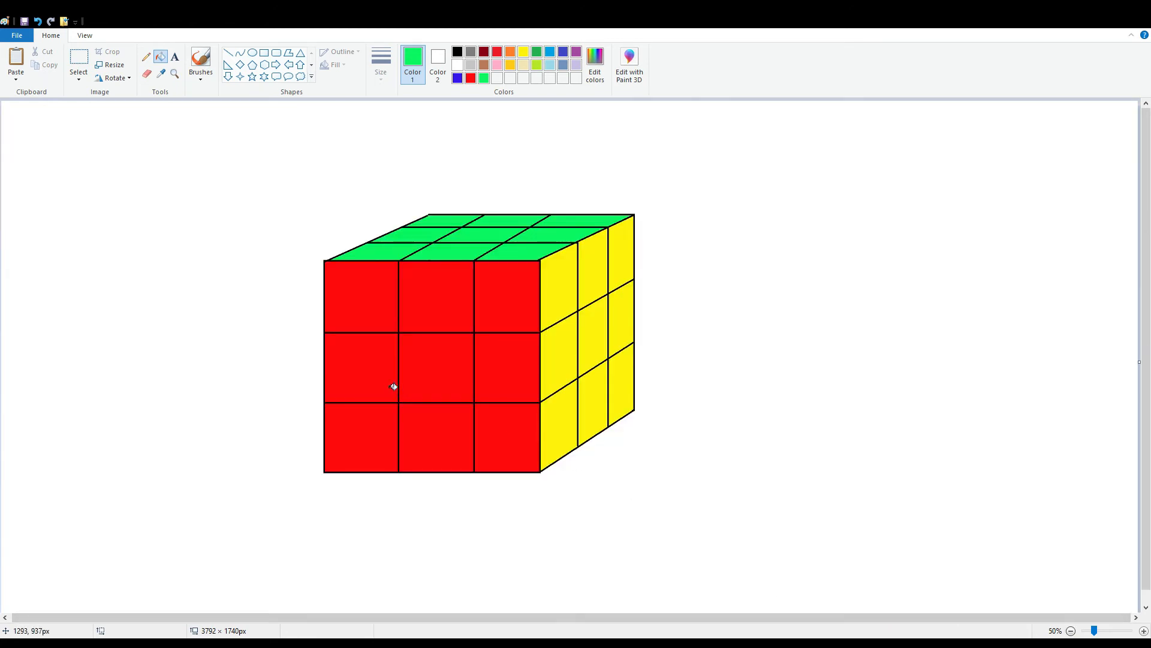
pyautogui.click(78, 60)
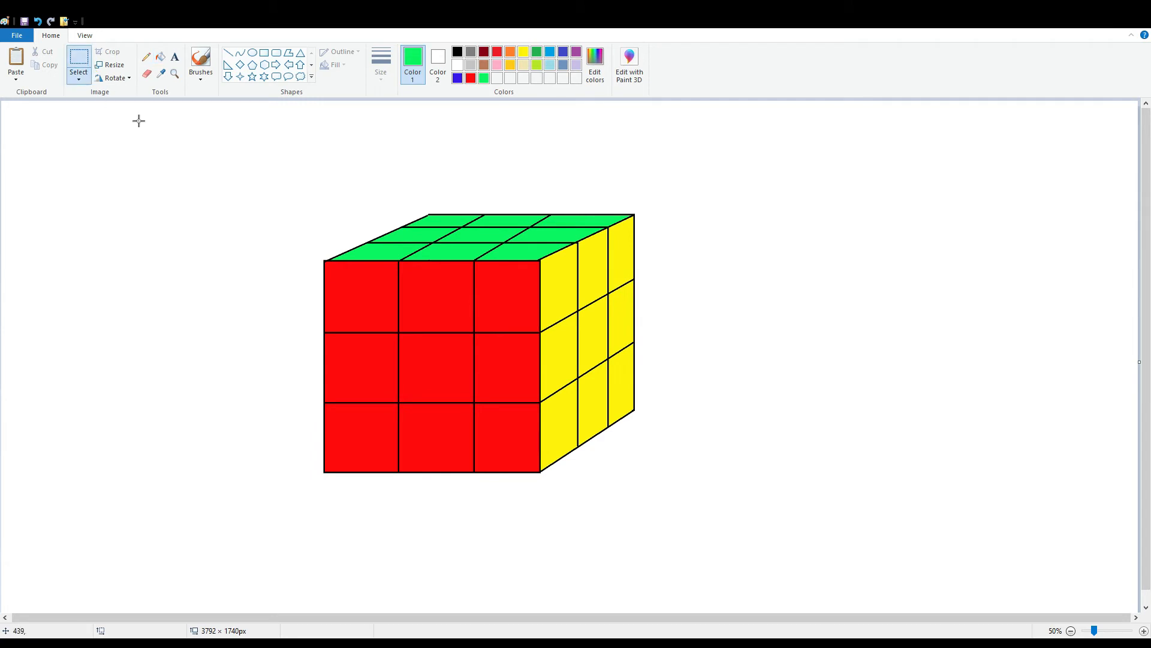
pyautogui.moveTo(280, 141); pyautogui.dragTo(711, 537)
pyautogui.moveTo(609, 432); pyautogui.dragTo(487, 437)
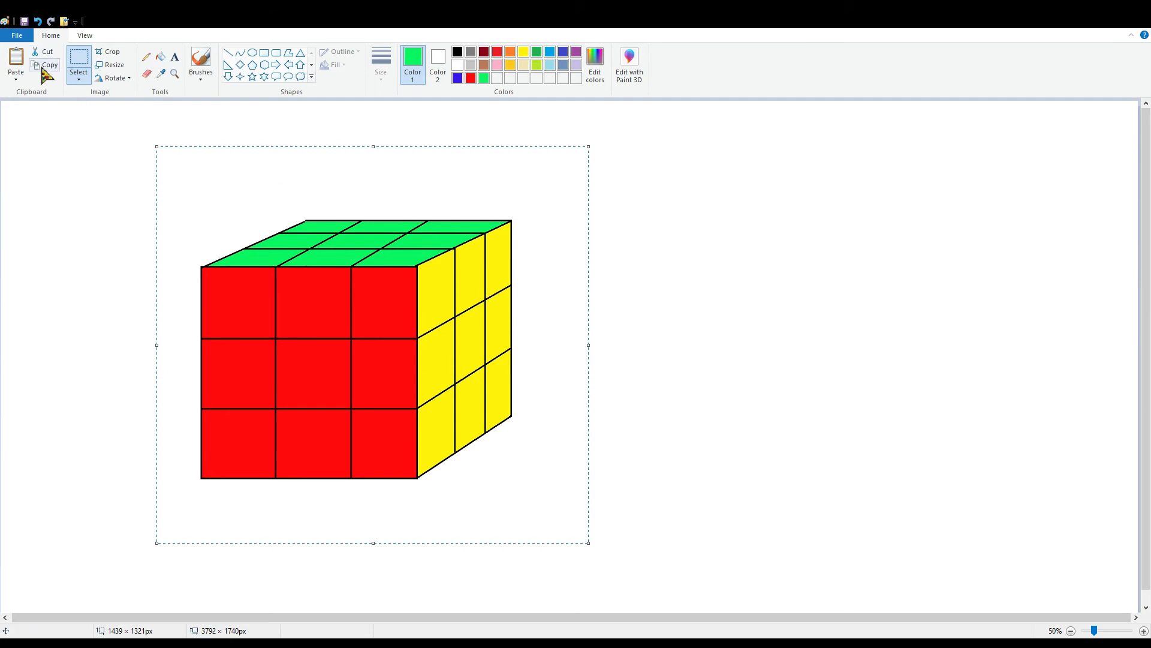
# Step: Duplicate the cube, place the copy to the right of the original and scale it down slightly
pyautogui.click(45, 65)
pyautogui.click(17, 60)
pyautogui.moveTo(198, 275); pyautogui.dragTo(753, 309)
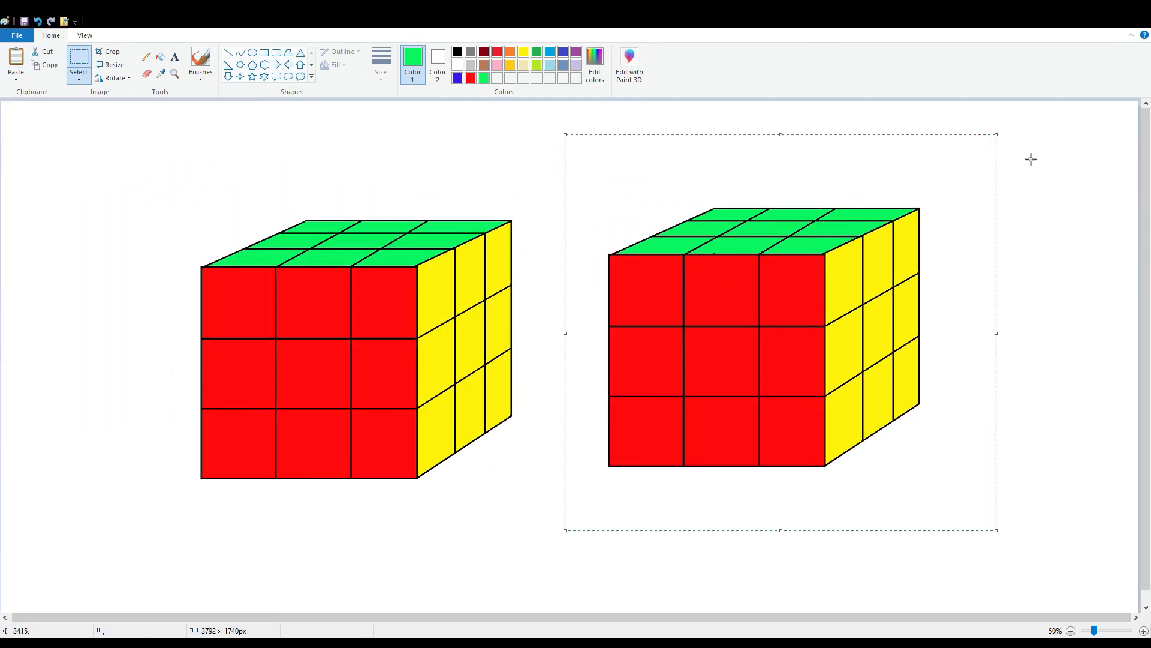
pyautogui.moveTo(996, 135); pyautogui.dragTo(911, 196)
pyautogui.moveTo(873, 341); pyautogui.dragTo(870, 316)
pyautogui.click(641, 557)
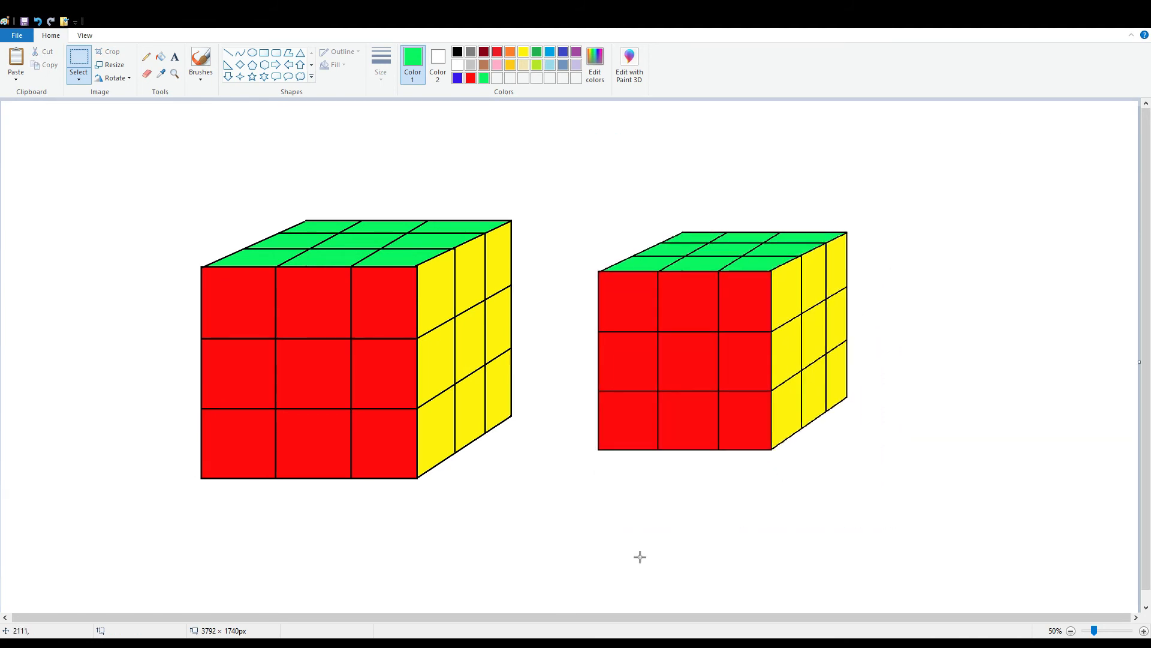
# Step: Fill the upper-left and lower-right squares of the small cube's front face with yellow
pyautogui.click(160, 57)
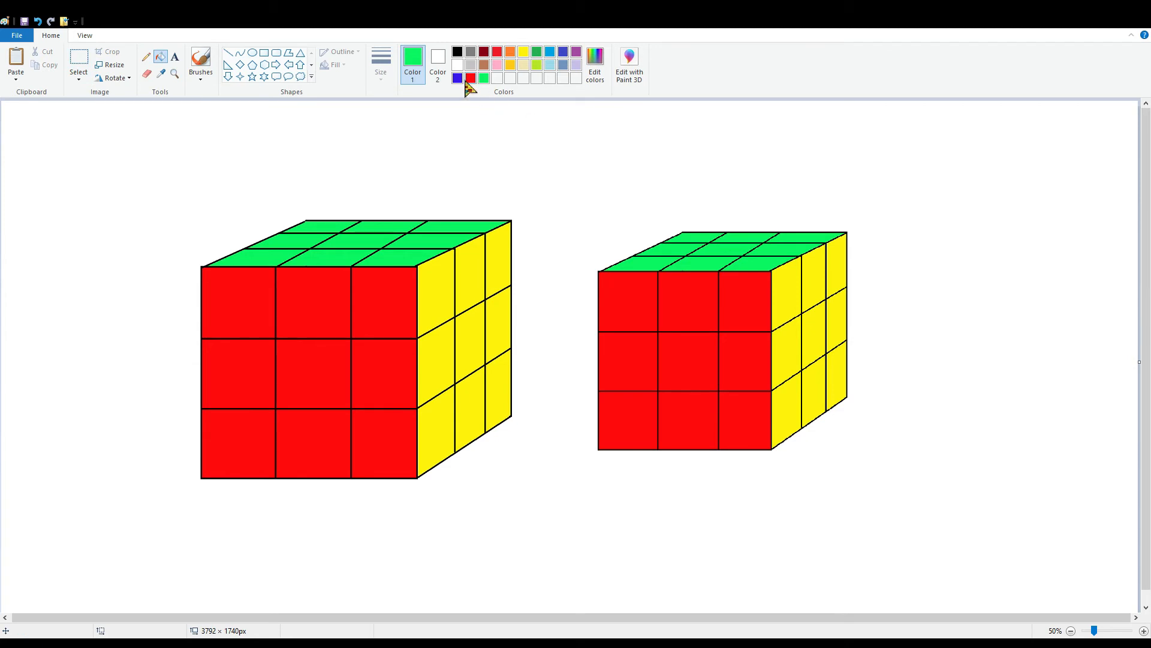
pyautogui.click(525, 53)
pyautogui.click(654, 309)
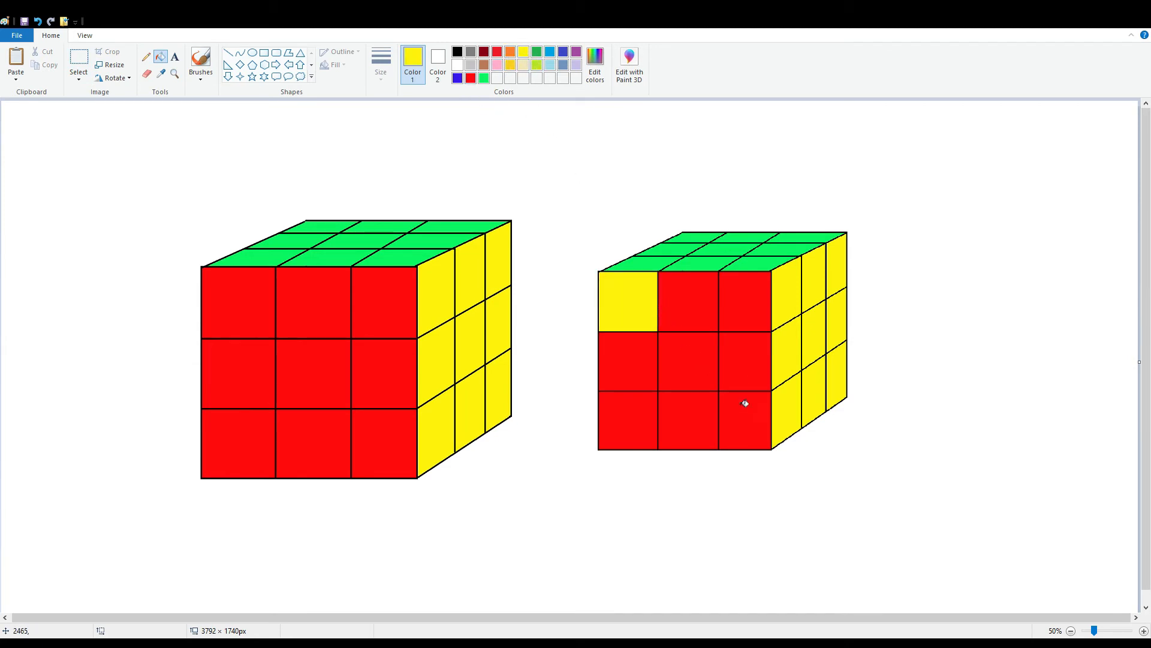
pyautogui.click(745, 402)
# Step: Fill the small cube's lower-left and upper-right front squares with bright green, undoing the green fill of the centre square
pyautogui.click(484, 78)
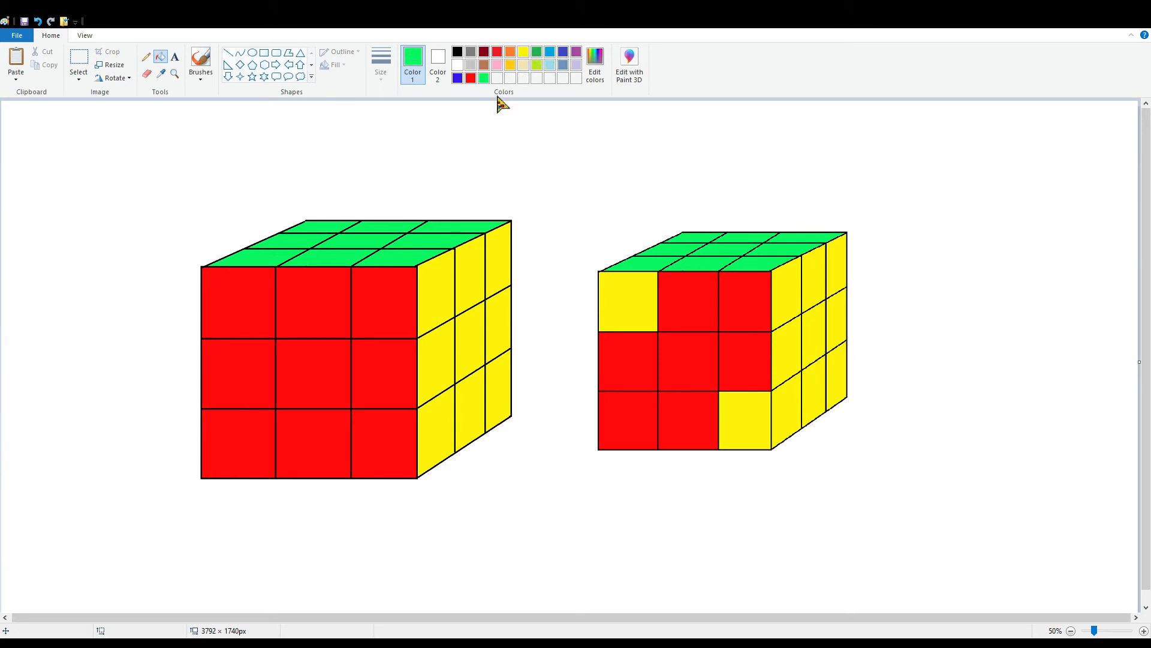
pyautogui.click(647, 406)
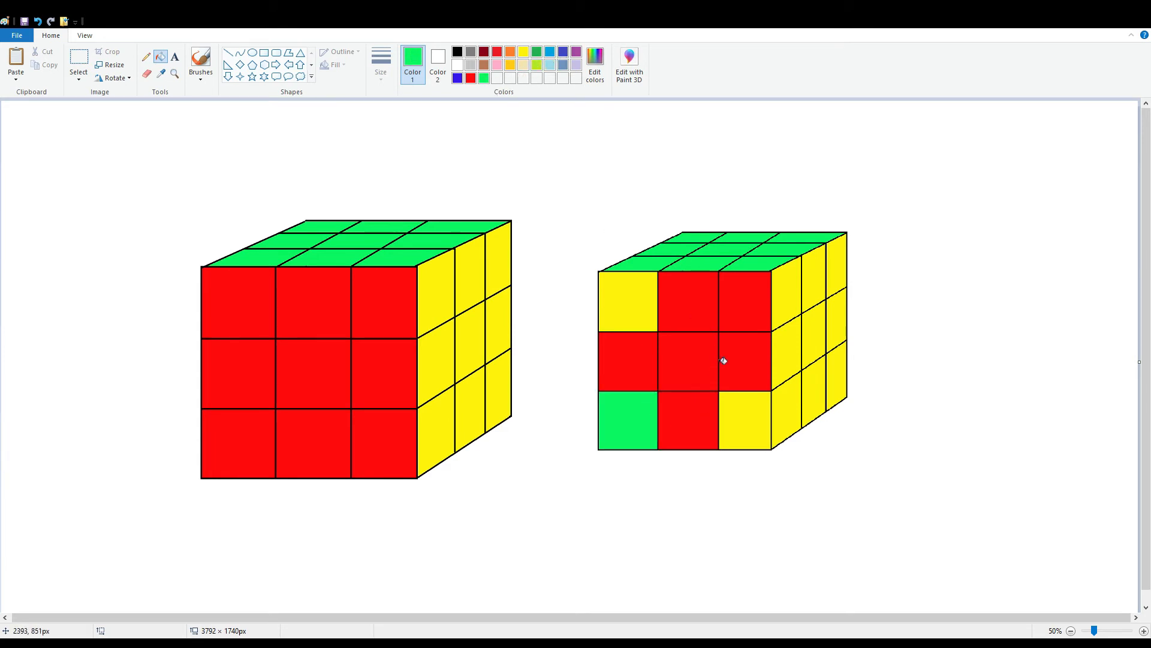
pyautogui.click(703, 372)
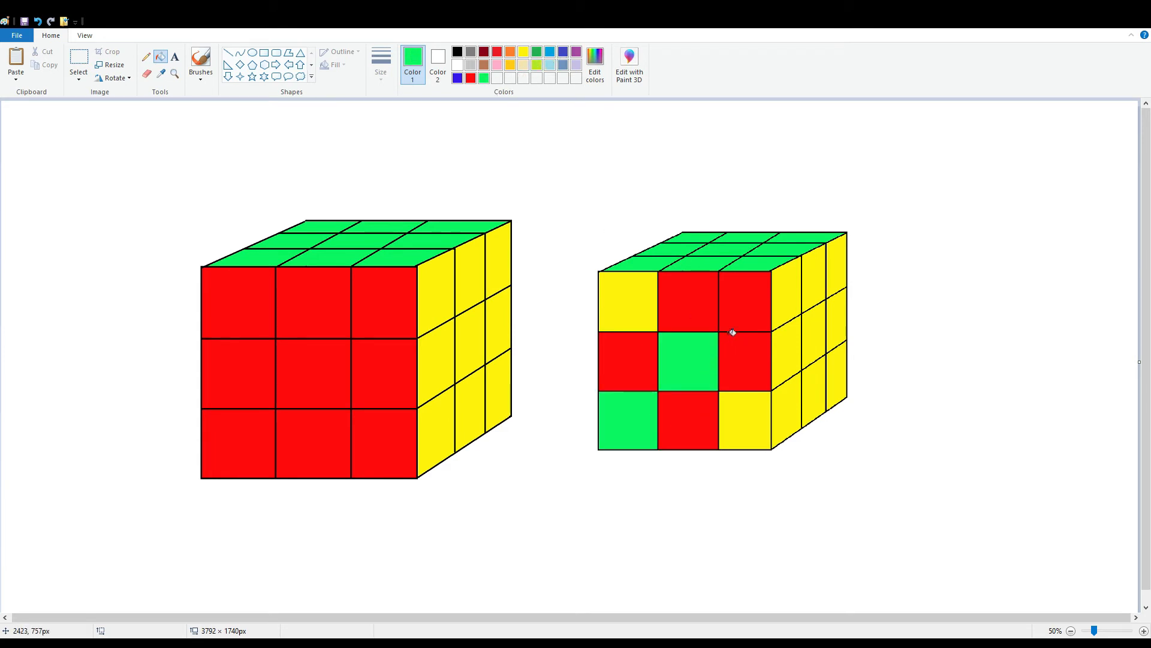
pyautogui.hotkey('ctrl', 'z')
pyautogui.click(747, 300)
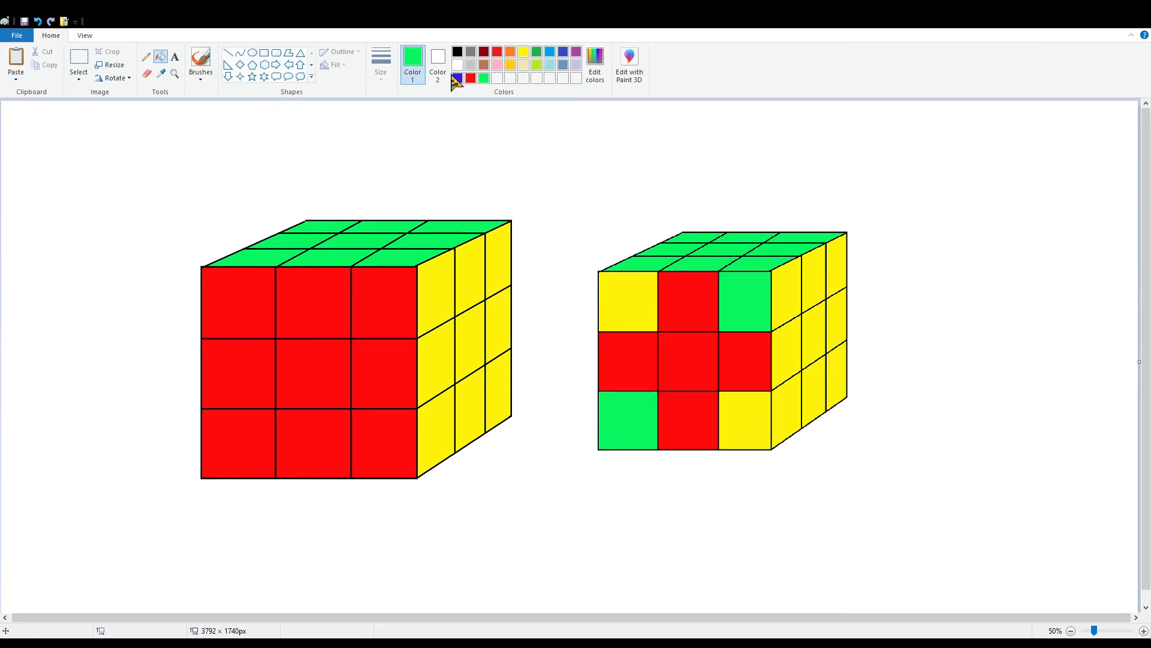
# Step: Fill the middle-left square of the small cube's front face with custom blue, undoing the blue fill of the centre square
pyautogui.click(457, 78)
pyautogui.click(650, 368)
pyautogui.click(689, 380)
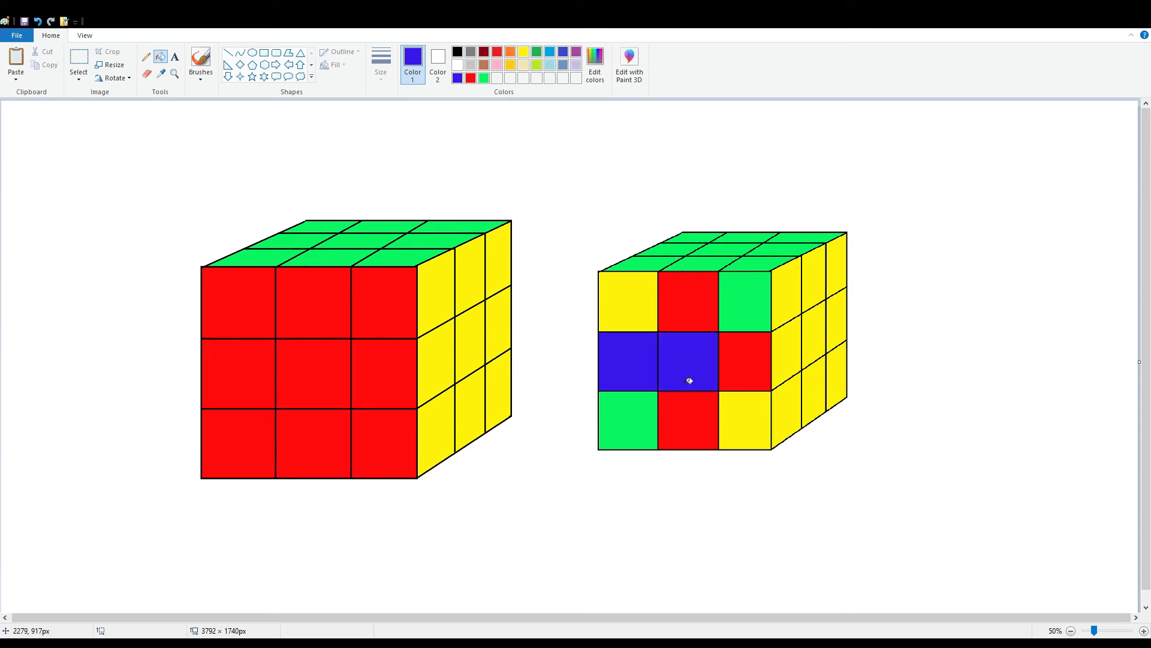
pyautogui.hotkey('ctrl', 'z')
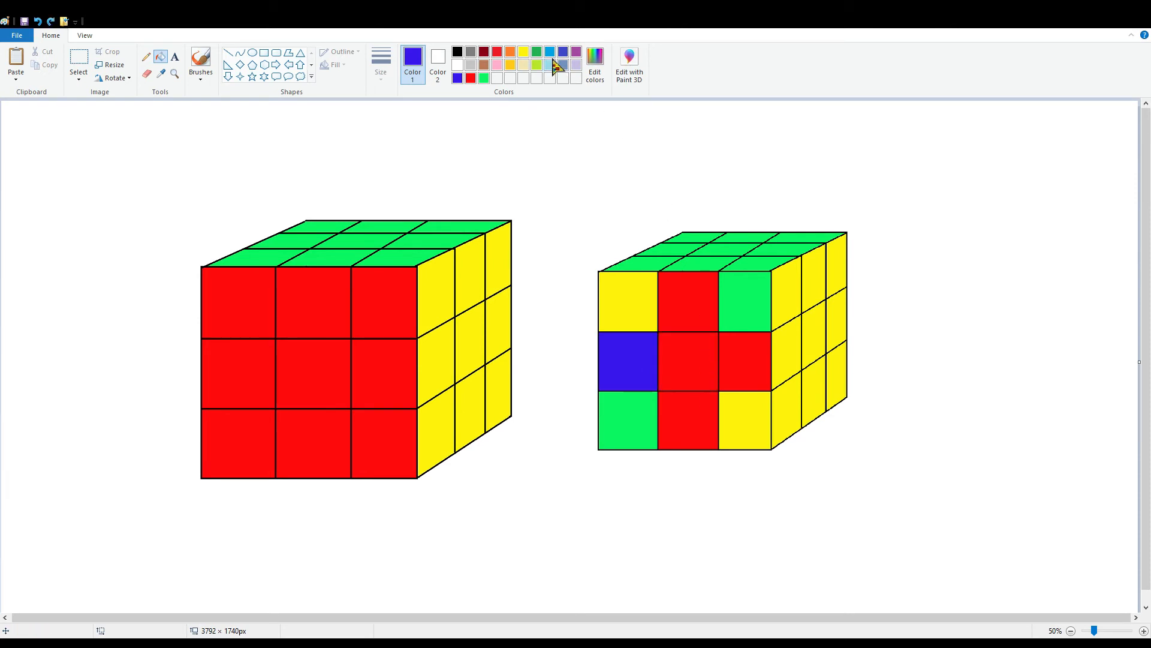
pyautogui.click(551, 53)
pyautogui.click(699, 343)
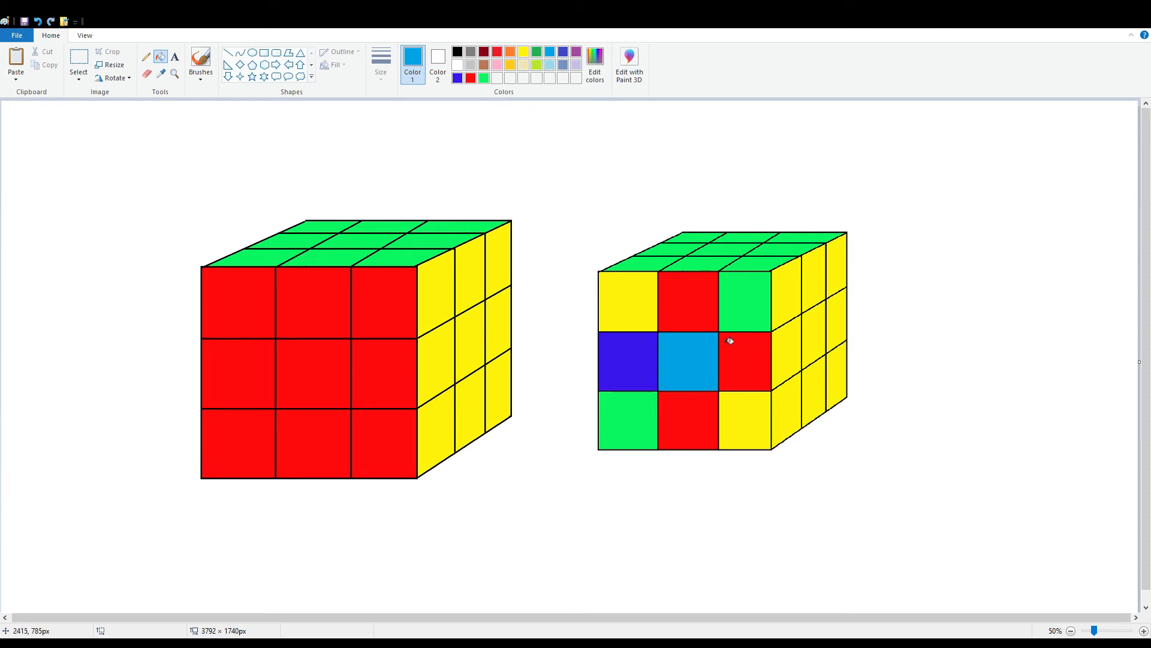
pyautogui.click(704, 290)
pyautogui.hotkey('ctrl', 'z')
pyautogui.hotkey('ctrl', 'z')
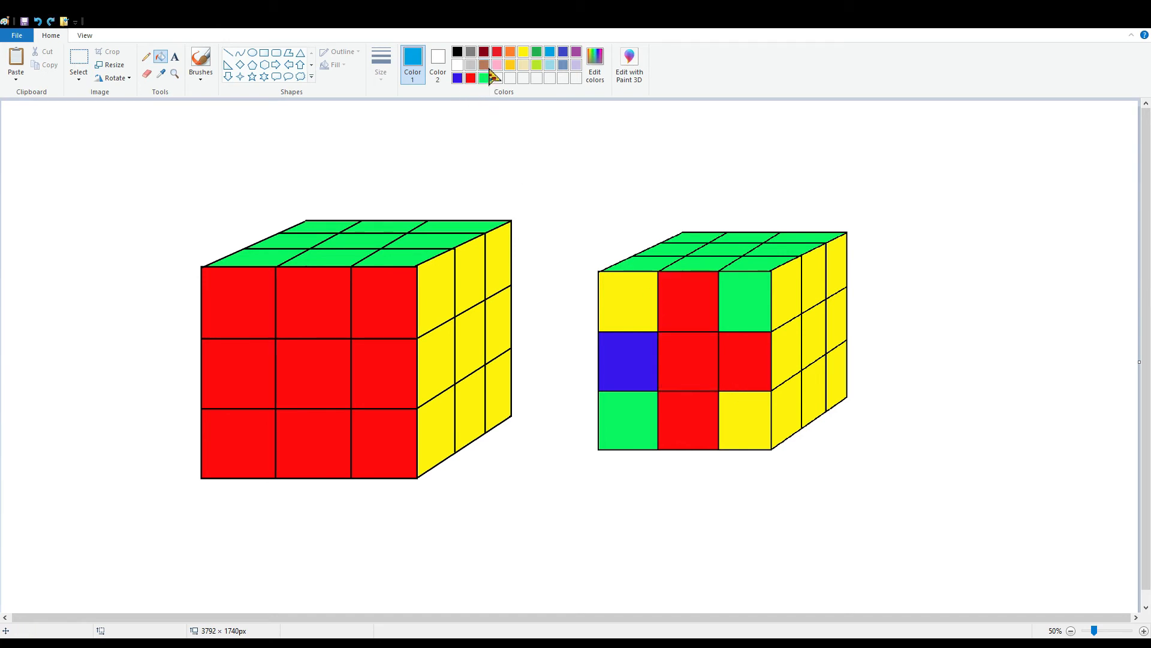
# Step: Fill the centre squares of the small cube's three faces and the right face's upper-front square with a custom pale cream
pyautogui.click(510, 64)
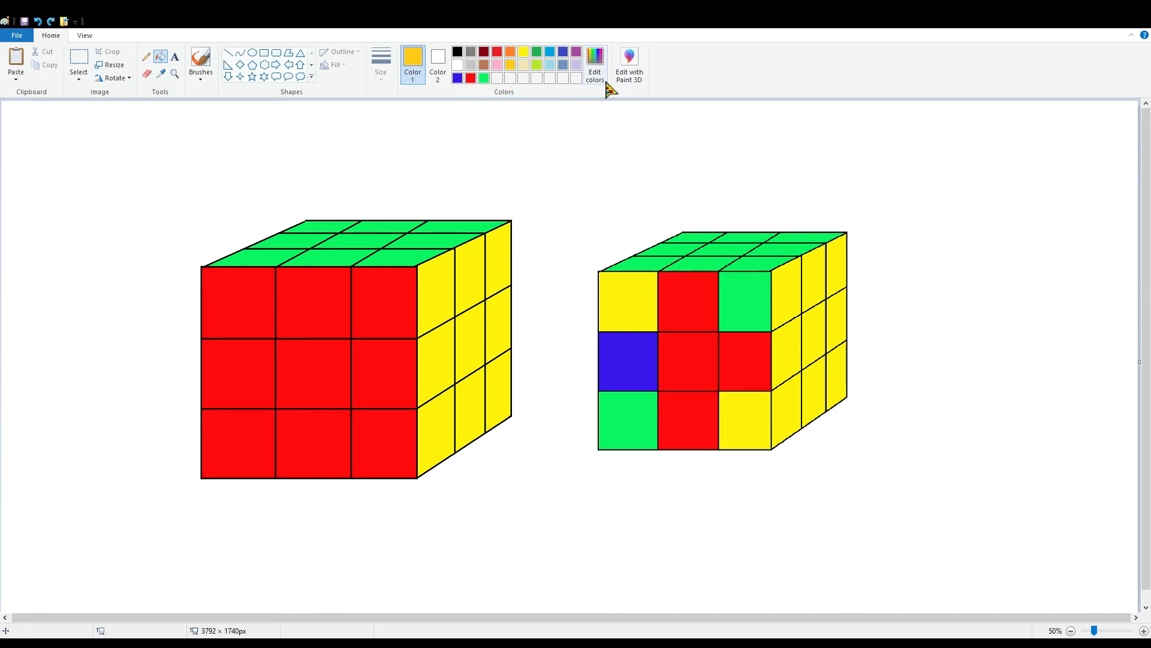
pyautogui.click(524, 65)
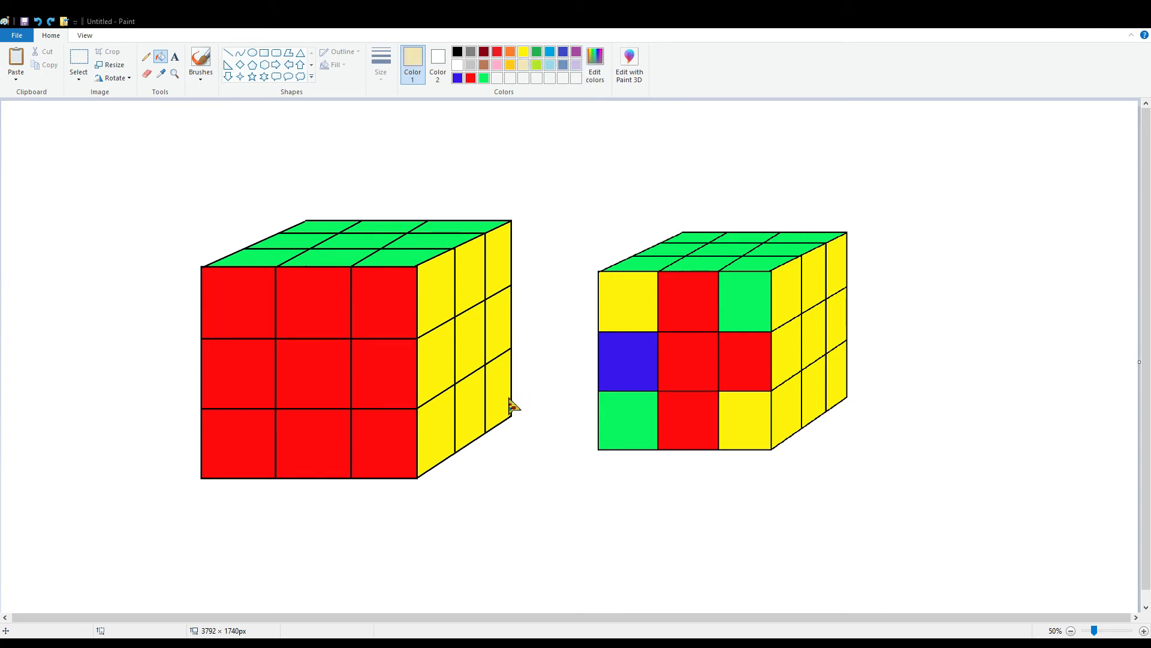
pyautogui.click(689, 384)
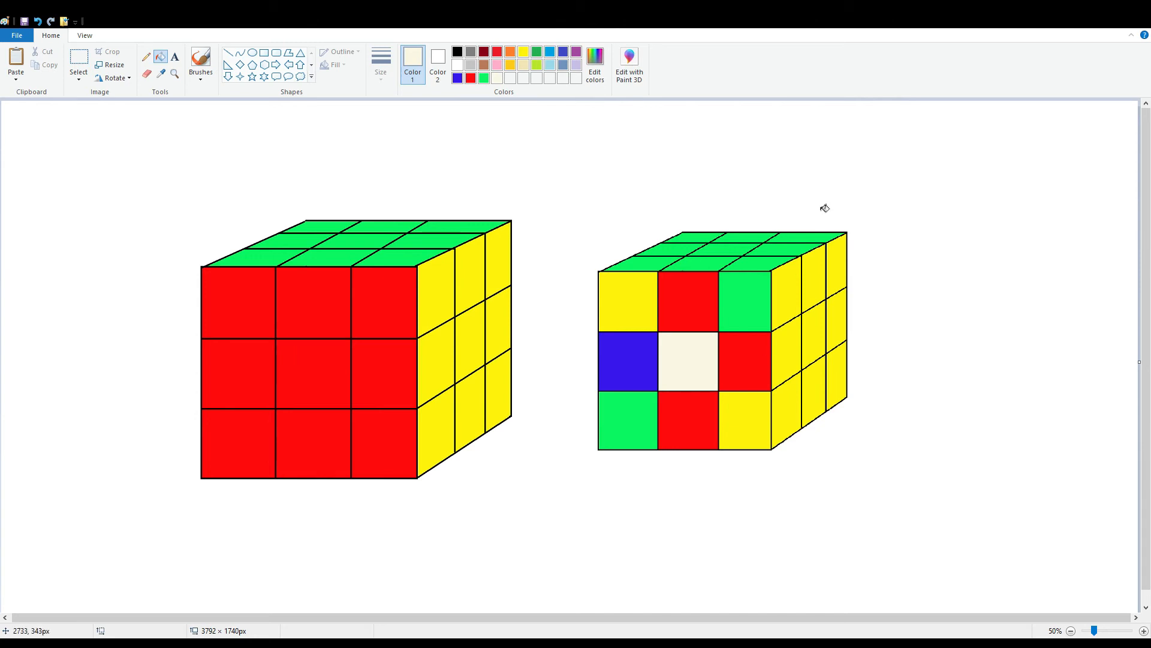
pyautogui.click(812, 356)
pyautogui.click(738, 251)
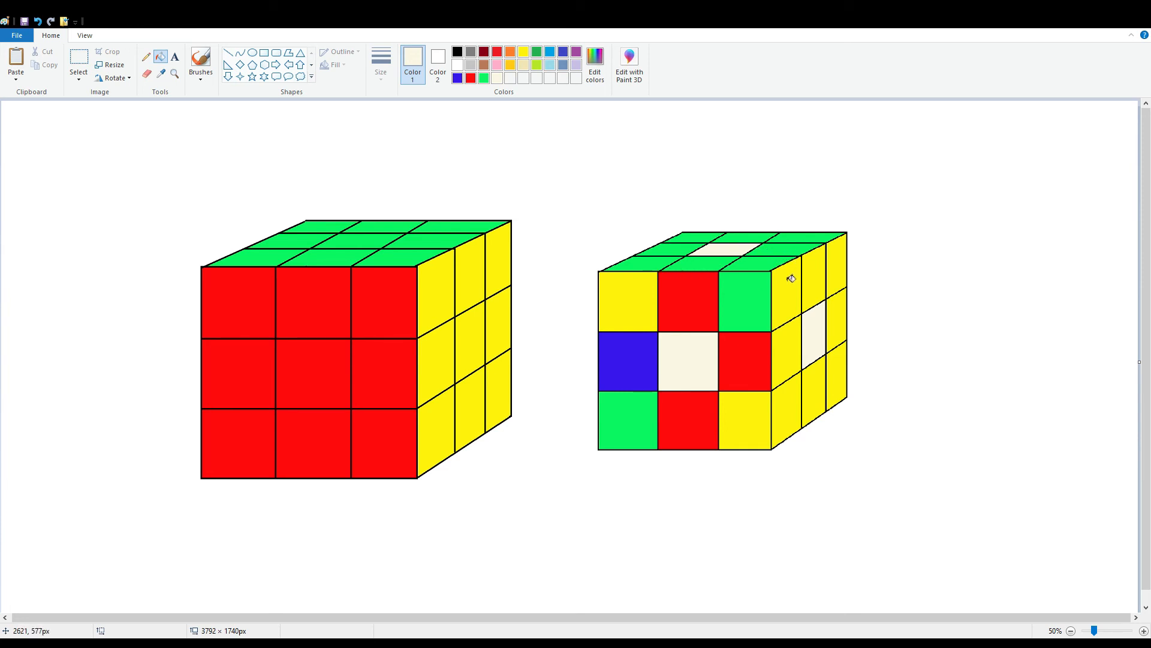
pyautogui.click(786, 312)
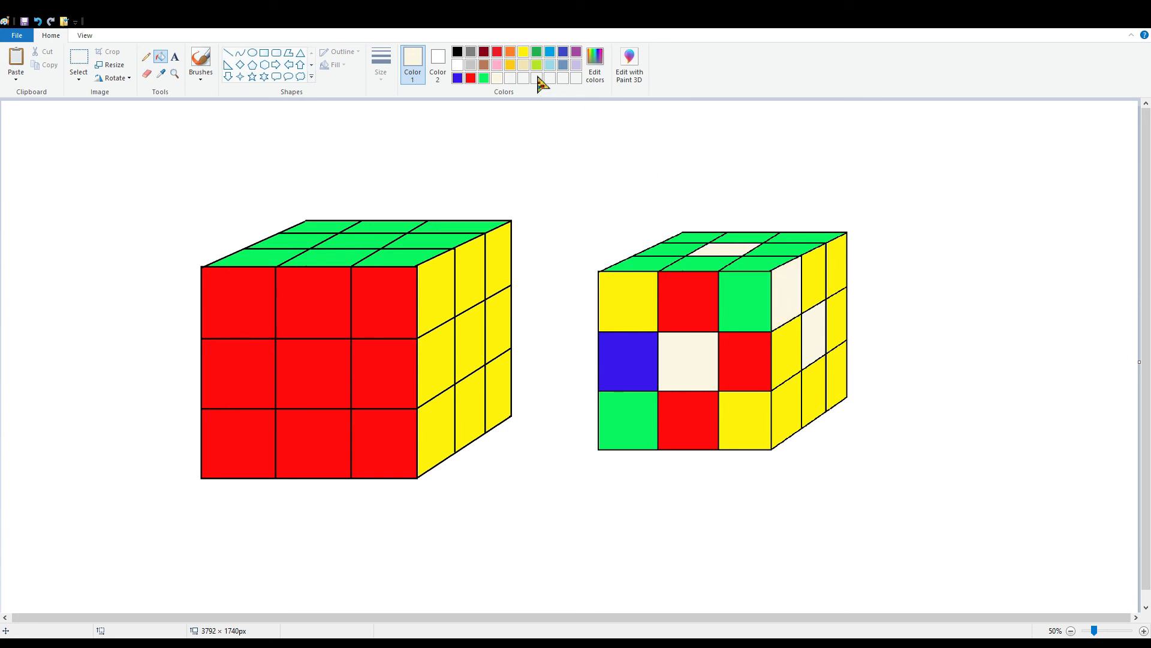
# Step: Fill the left and middle squares of the small cube's front row on the top face with orange
pyautogui.click(510, 51)
pyautogui.click(692, 266)
pyautogui.click(663, 262)
# Step: Fill the small cube's upper-left front square and the top face's front-right and middle-right squares with palette red
pyautogui.click(497, 52)
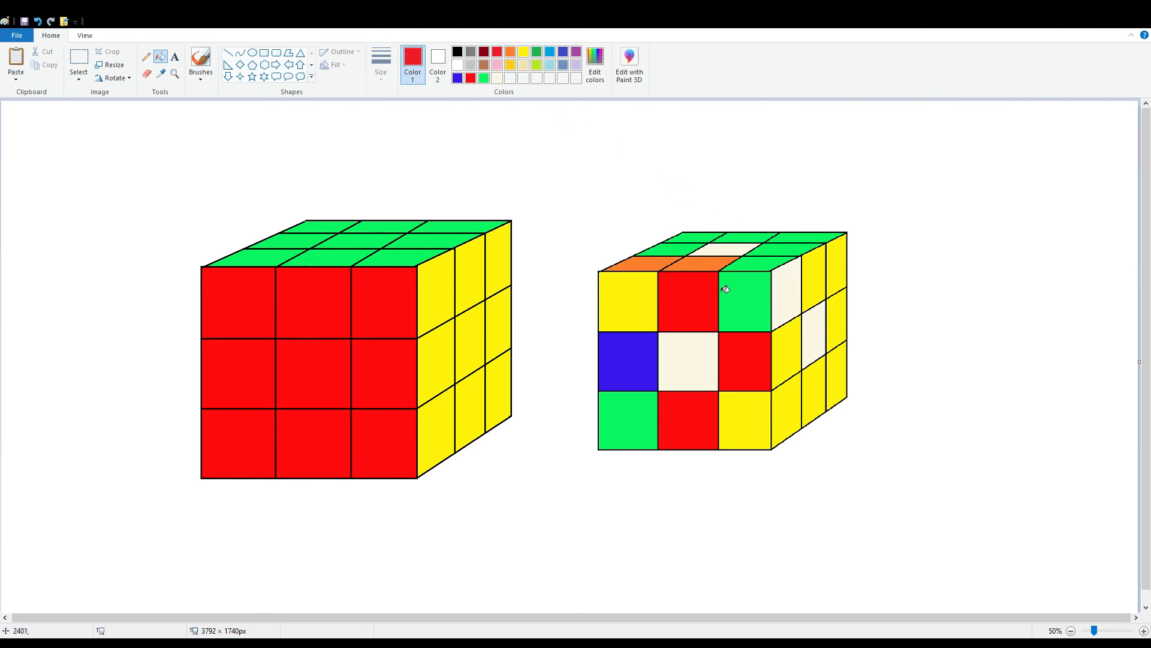
pyautogui.click(622, 319)
pyautogui.click(774, 268)
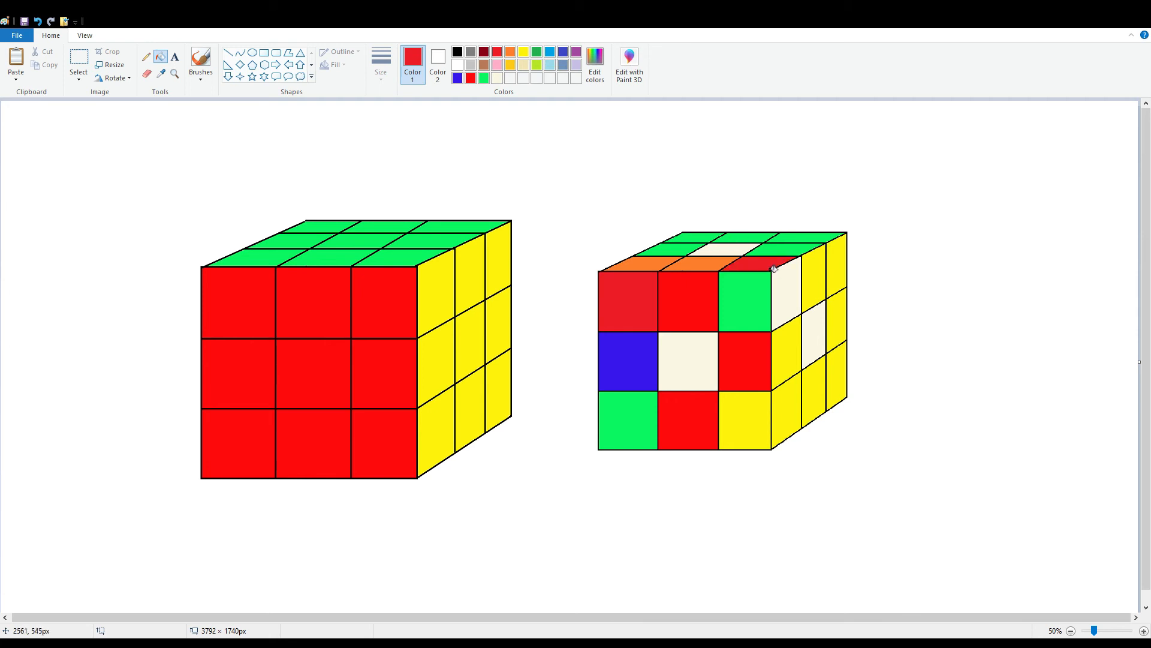
pyautogui.click(792, 252)
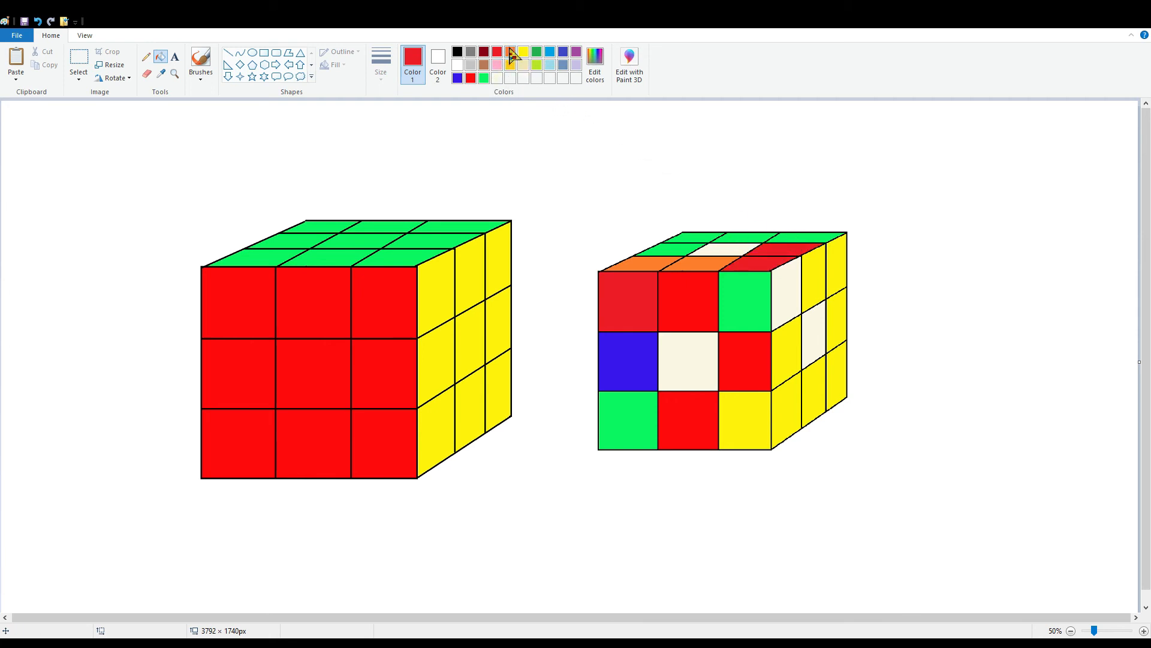
# Step: Fill the middle-left square of the small cube's top face with the custom pale cream
pyautogui.click(525, 77)
pyautogui.click(508, 81)
pyautogui.click(689, 249)
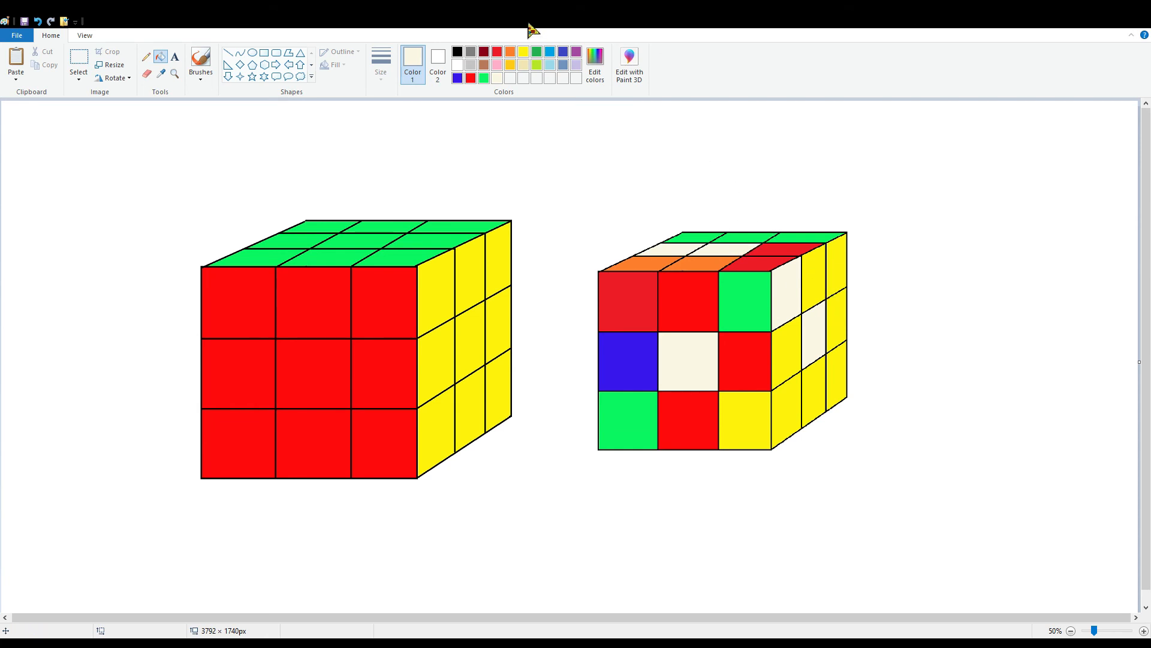
# Step: Fill the lower and upper squares of the right face's middle column on the small cube with bright green
pyautogui.click(485, 78)
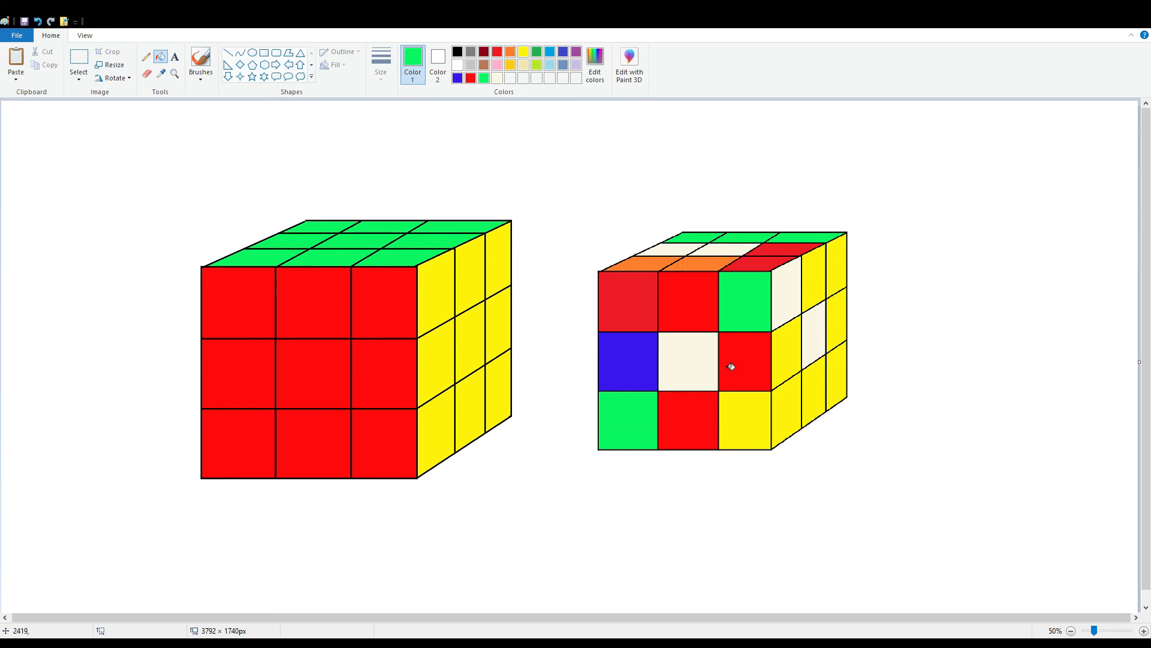
pyautogui.click(816, 403)
pyautogui.click(816, 290)
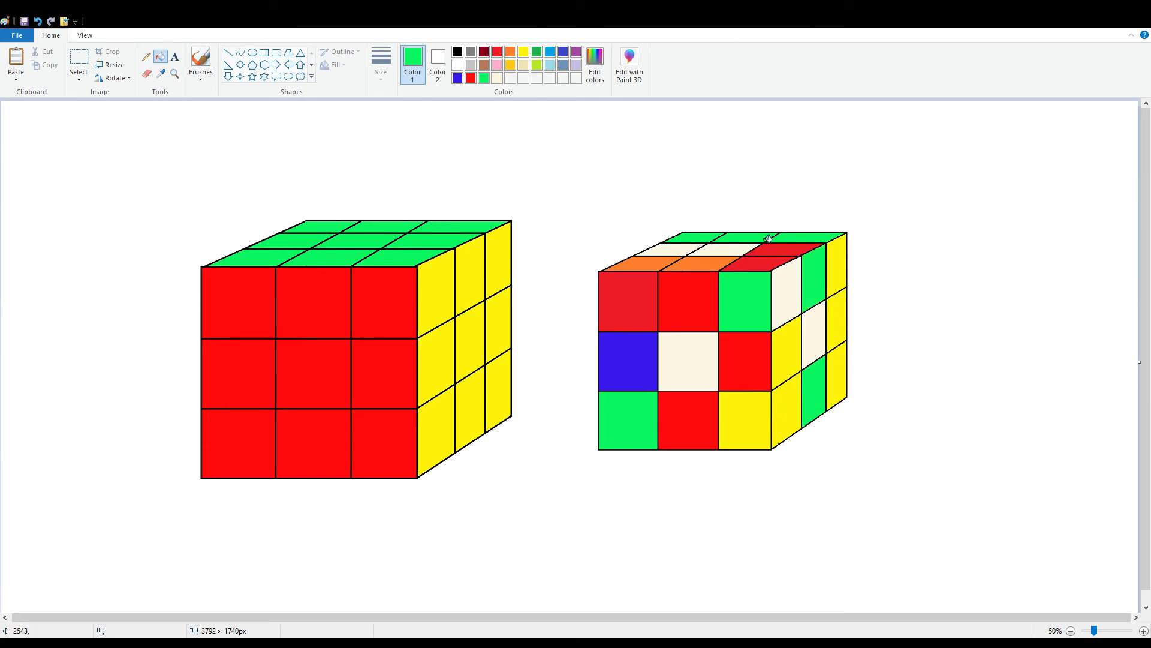
# Step: Fill the middle square of the right face's back column with palette red, undoing the red fill of the middle-front square
pyautogui.click(497, 52)
pyautogui.click(790, 360)
pyautogui.hotkey('ctrl', 'z')
pyautogui.click(841, 328)
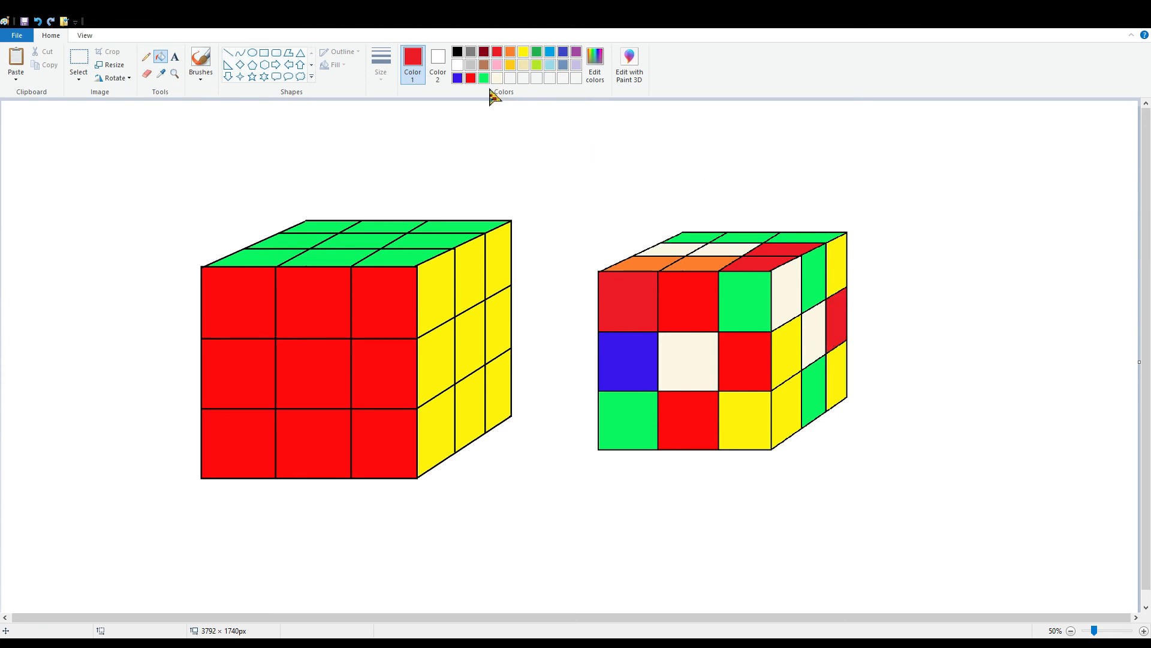
# Step: Fill the small cube's back-right top square with custom blue and its back-middle top square with yellow
pyautogui.click(457, 78)
pyautogui.click(800, 238)
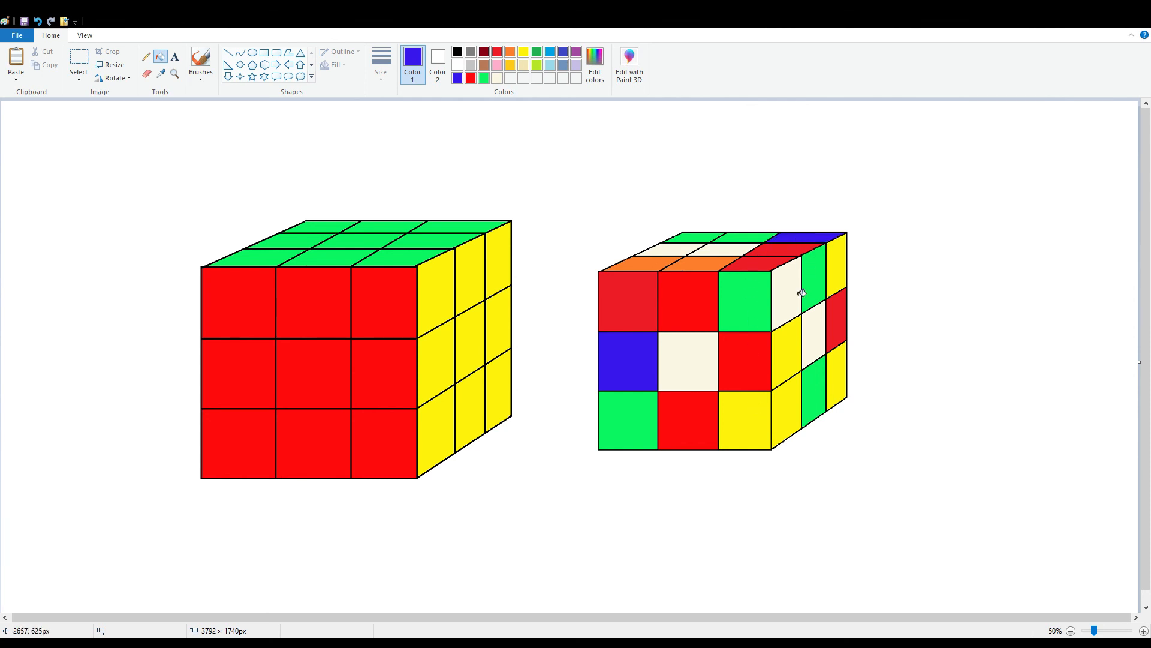
pyautogui.click(523, 53)
pyautogui.click(742, 237)
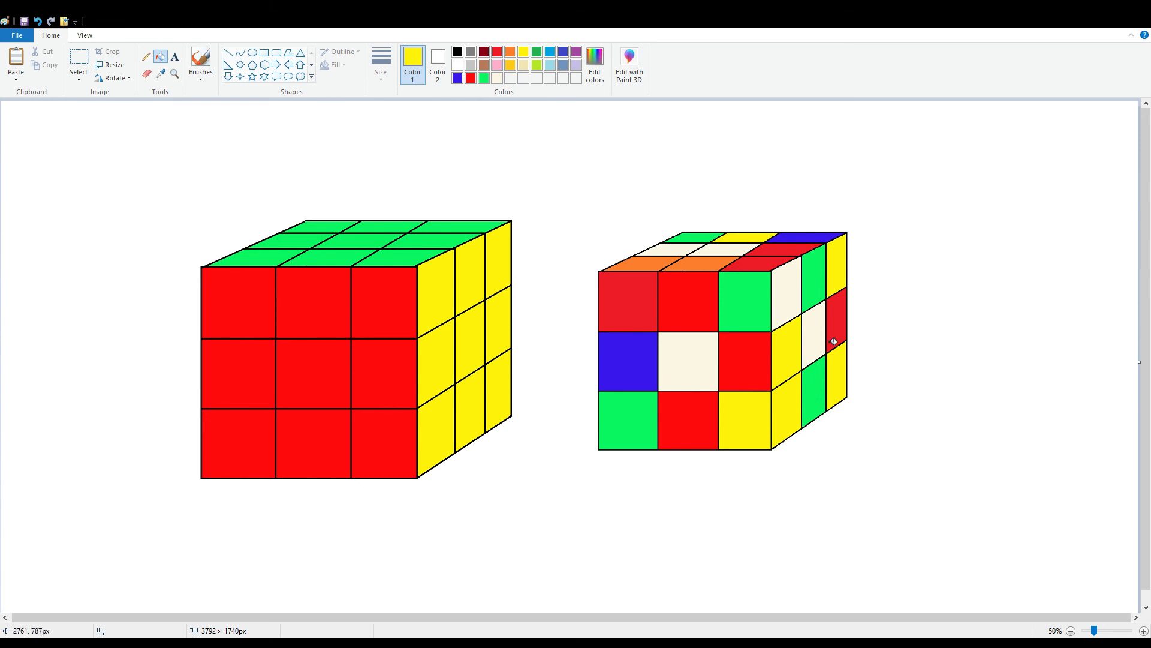
pyautogui.click(850, 270)
pyautogui.click(37, 21)
pyautogui.click(457, 78)
pyautogui.click(836, 270)
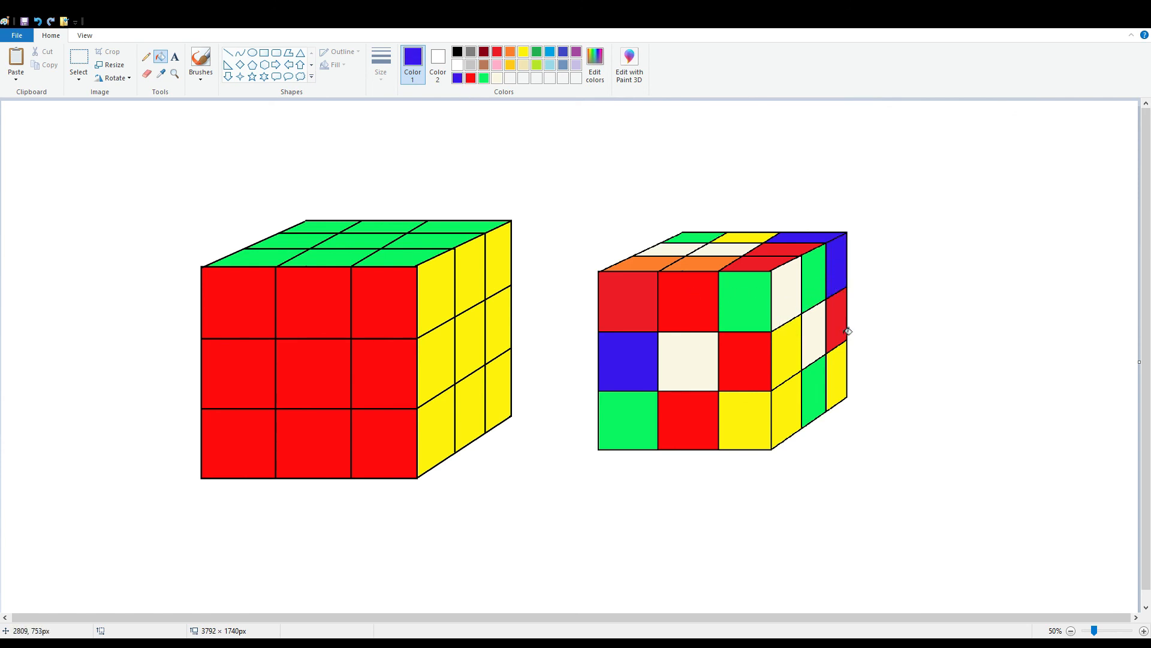
pyautogui.click(37, 21)
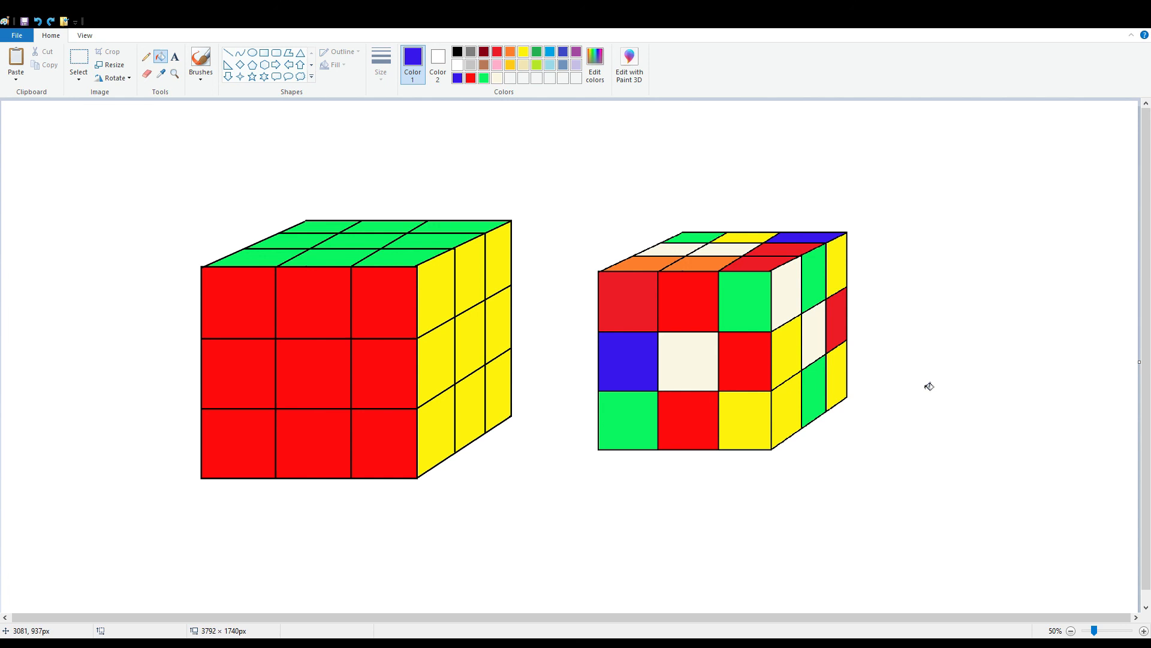
# Step: Fill the small cube's right-face bottom-back square with custom blue, and its bottom-front and middle-back squares with custom bright red
pyautogui.click(844, 377)
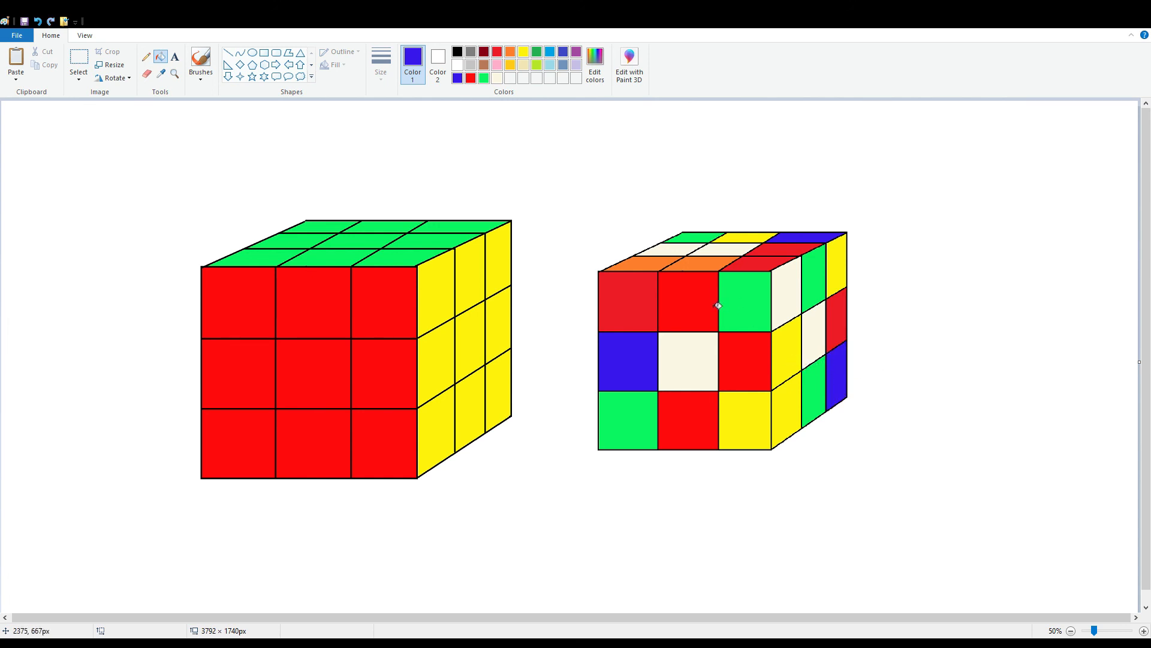
pyautogui.click(500, 53)
pyautogui.click(471, 78)
pyautogui.click(793, 421)
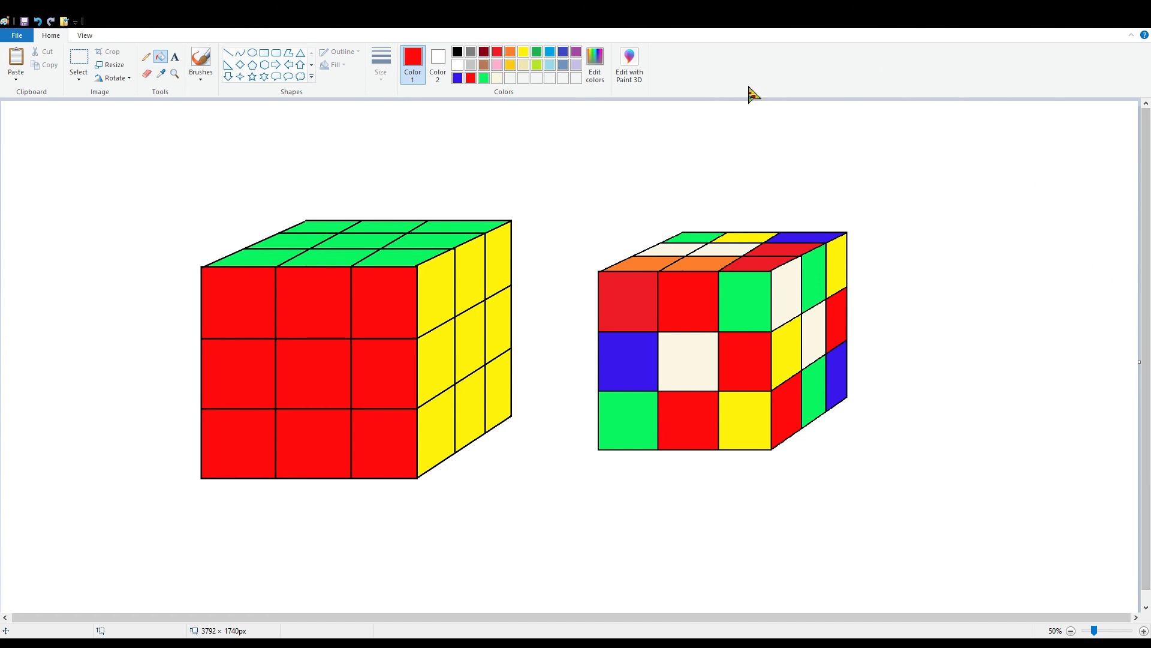
# Step: Fill the white background around both cubes with the palette's dark gray
pyautogui.click(459, 53)
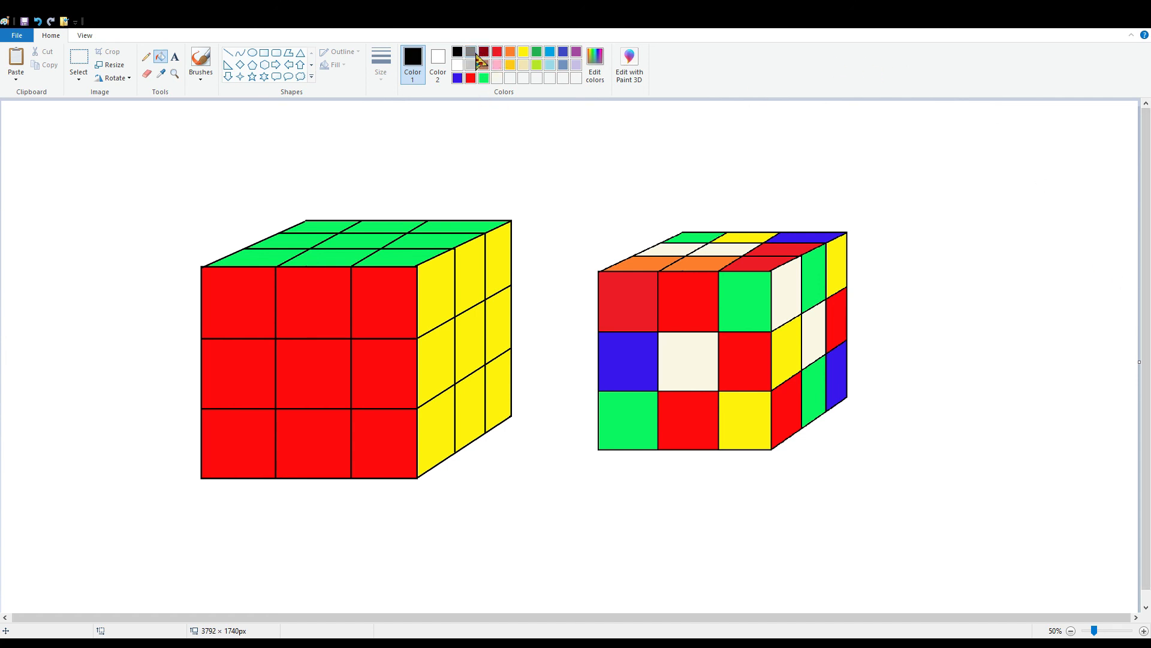
pyautogui.click(470, 52)
pyautogui.click(517, 131)
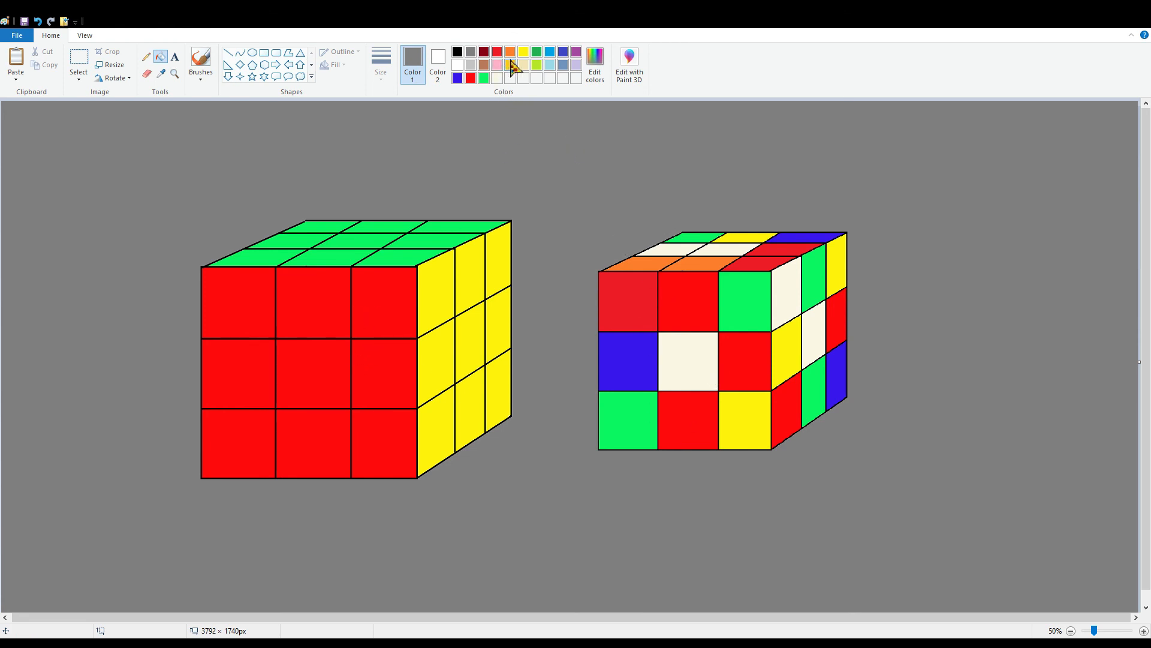
# Step: Fill the upper-left square of the small cube's front face and the middle-left square of its top face with orange
pyautogui.click(511, 53)
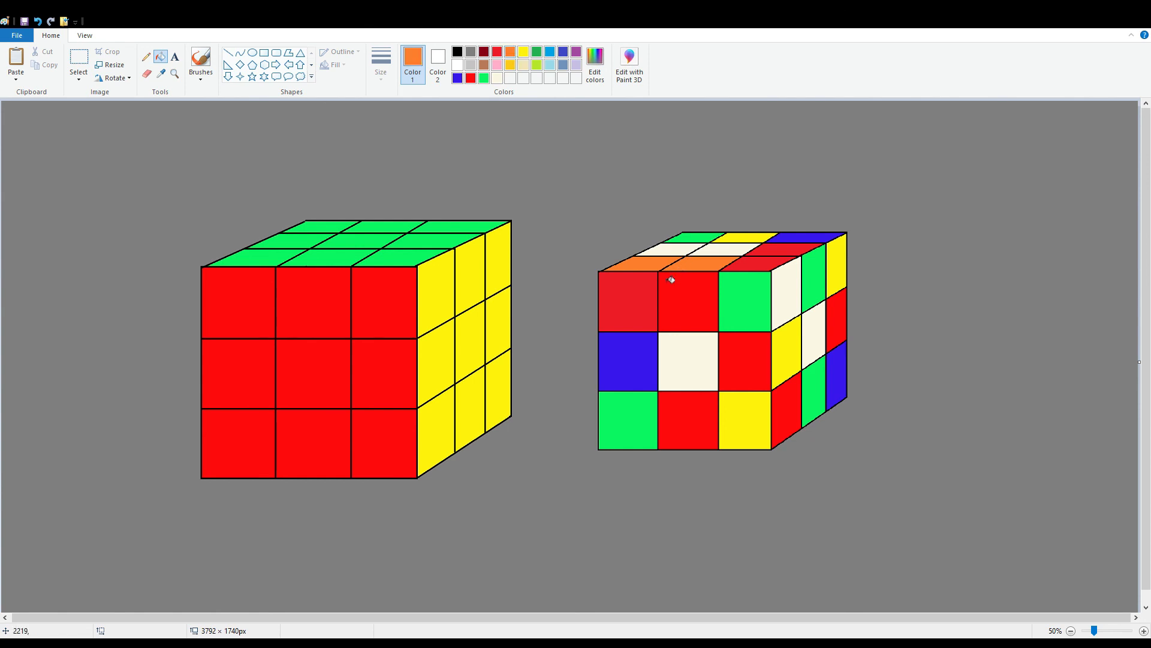
pyautogui.click(653, 306)
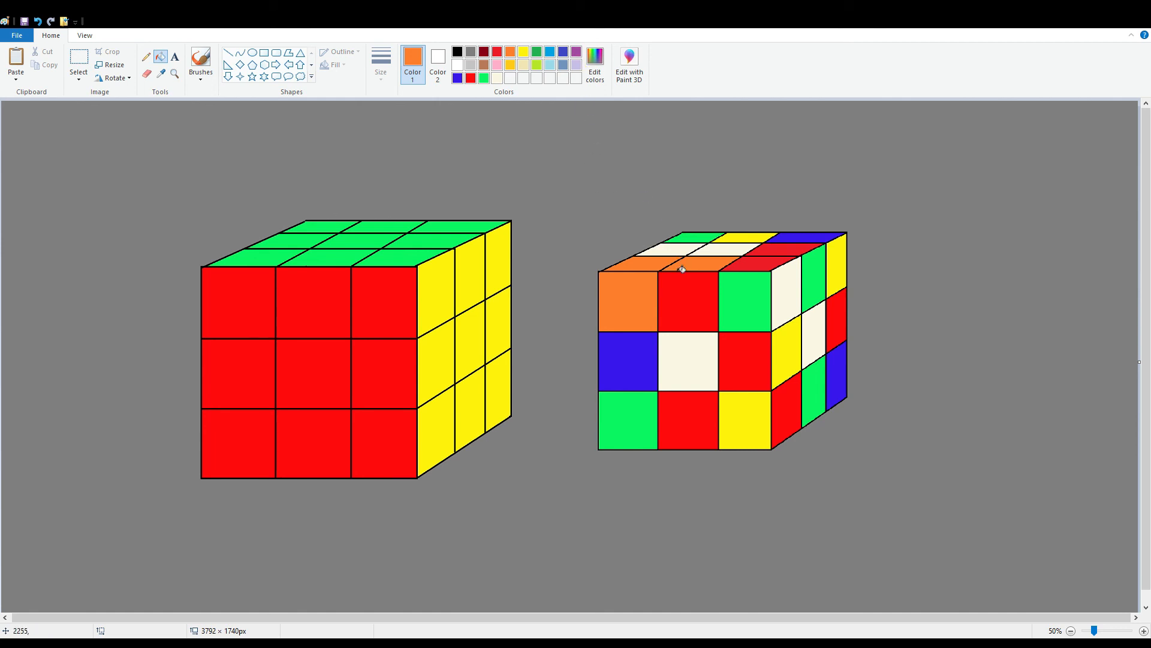
pyautogui.click(671, 249)
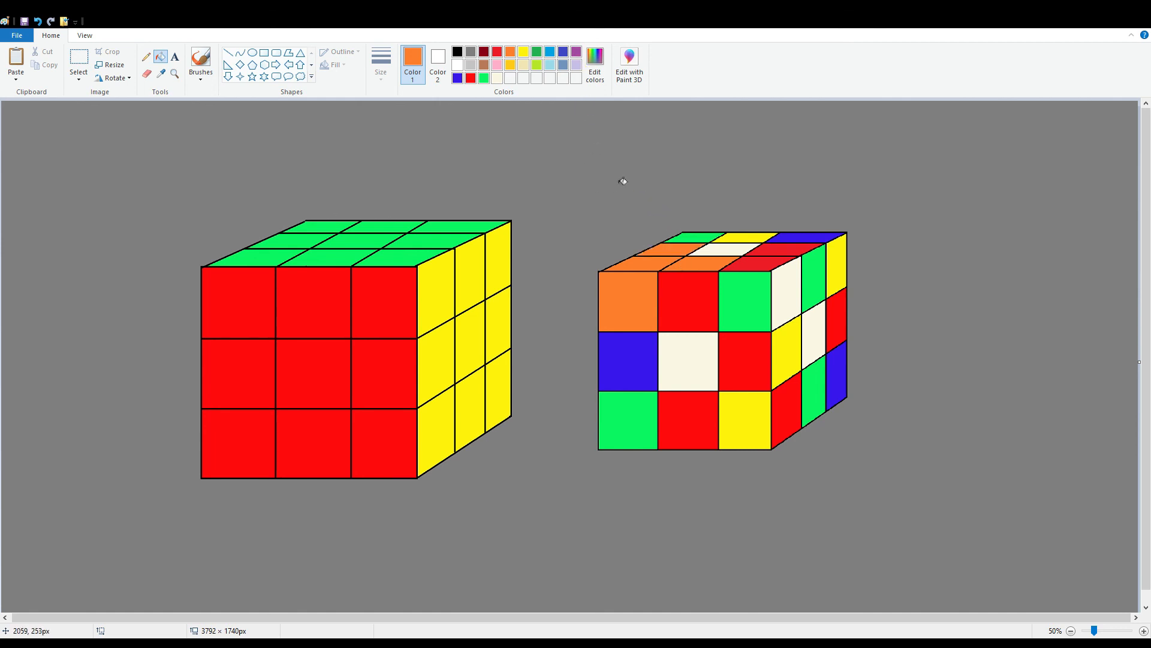
# Step: Fill the small cube's front-left top-face square with custom pale cream and the right face's centre square with orange
pyautogui.click(497, 78)
pyautogui.click(656, 261)
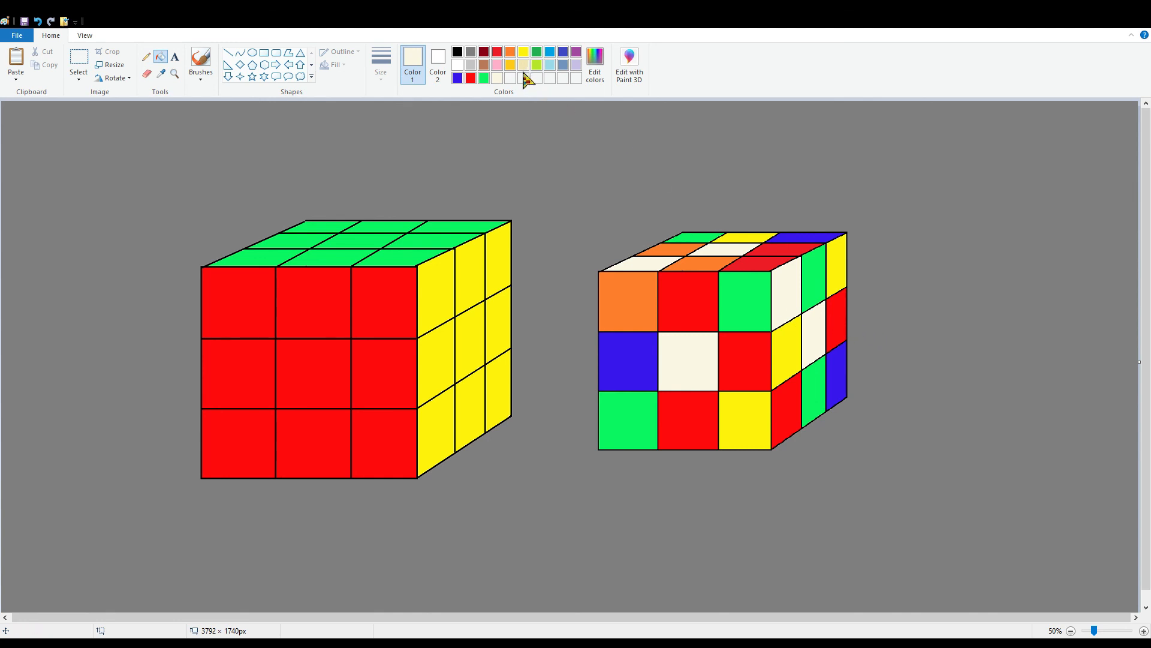
pyautogui.click(511, 52)
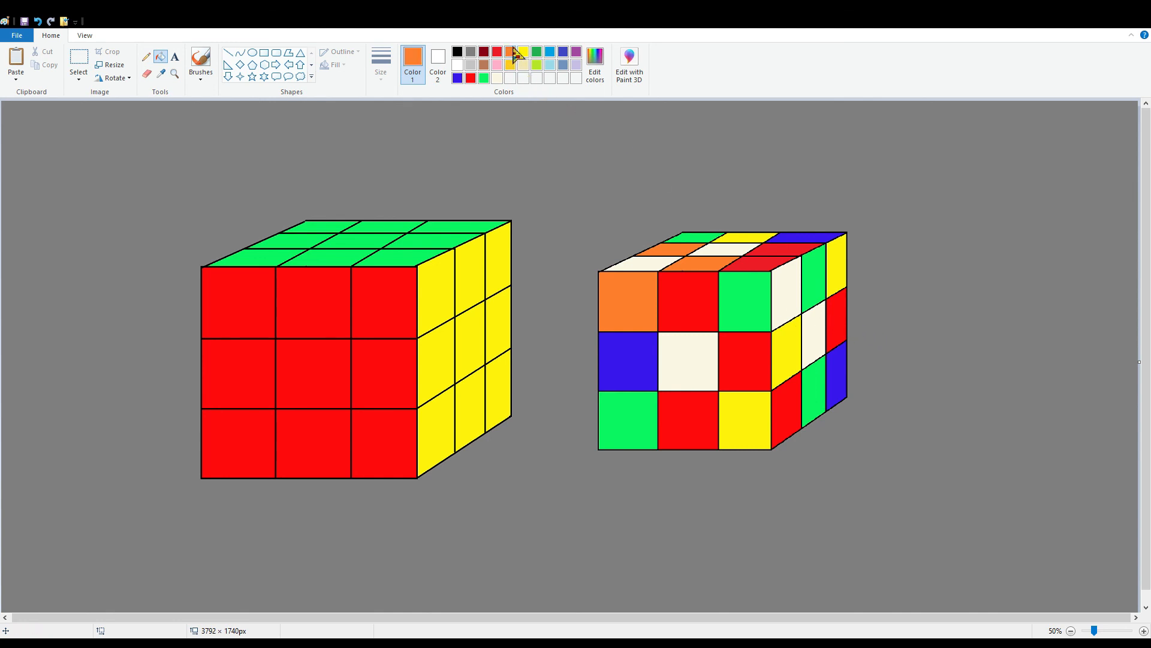
pyautogui.click(811, 343)
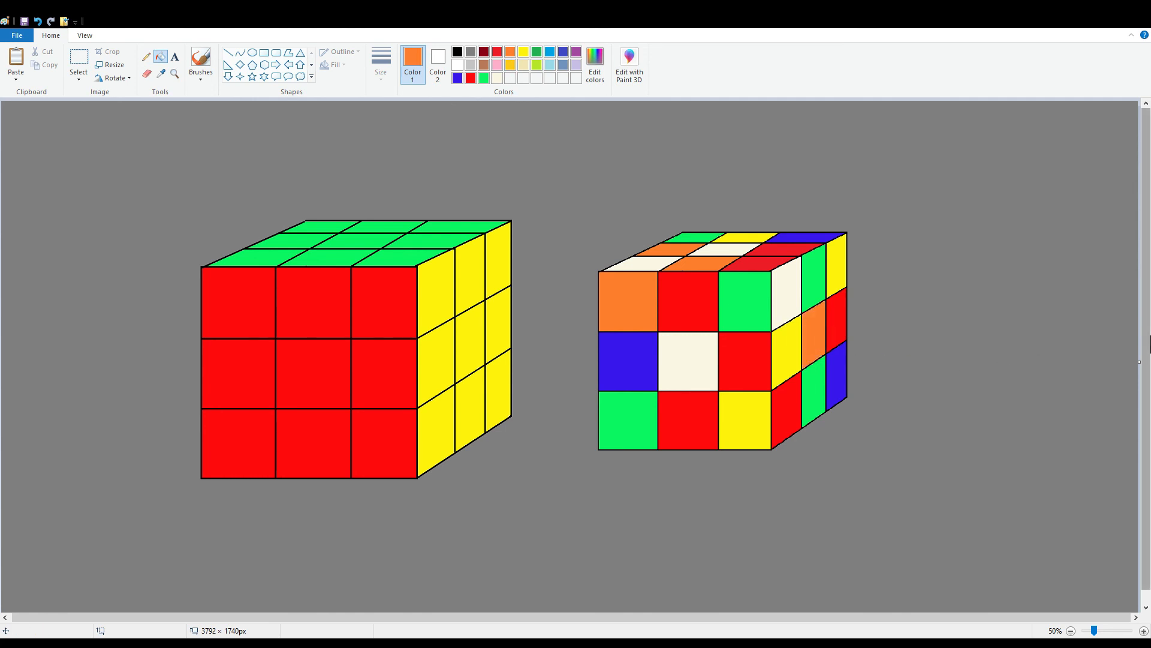